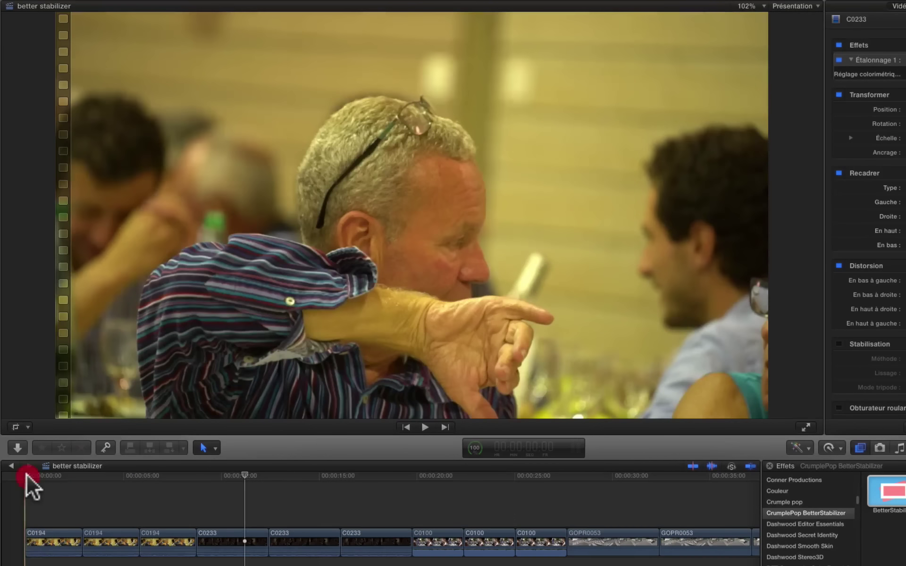
Step: Play and scrub the first C0194 clip from the start of the timeline to examine the camera shake in the original footage
{"action": "left_click", "coordinate": [26, 475]}
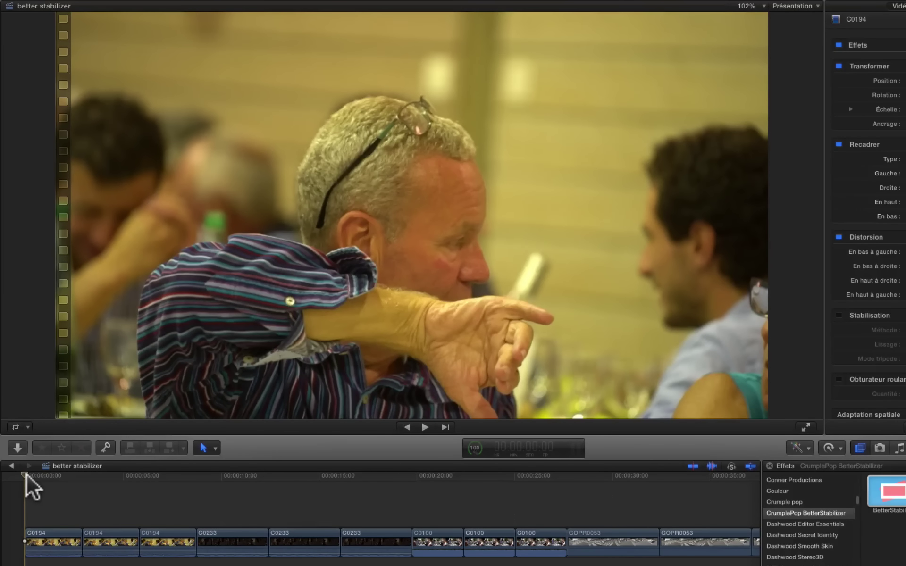
{"action": "key", "text": "space"}
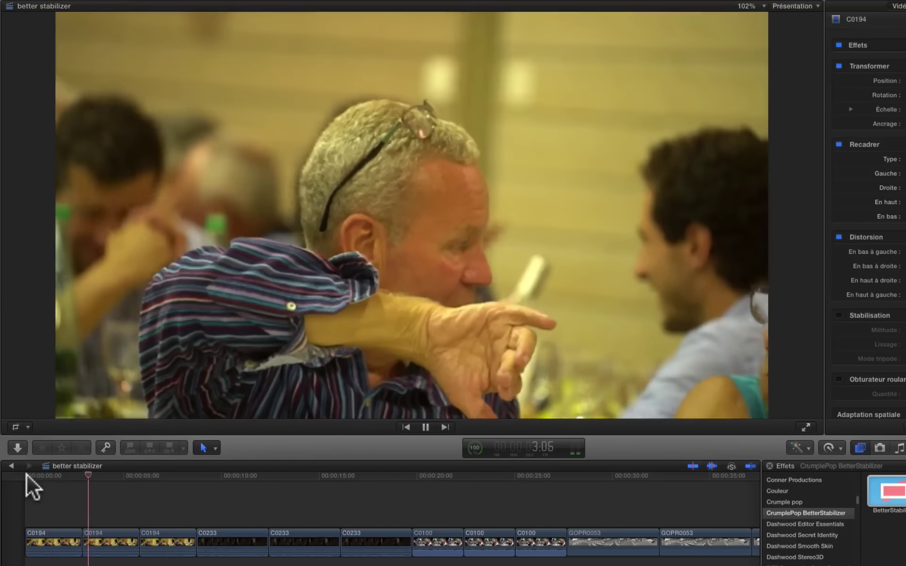
{"action": "key", "text": "space"}
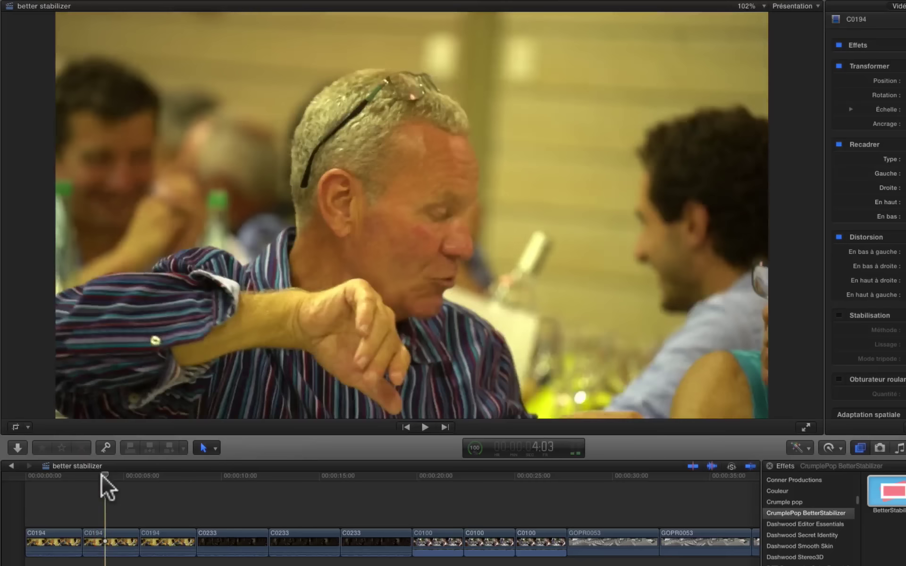
{"action": "left_click_drag", "start_coordinate": [101, 475], "coordinate": [22, 491]}
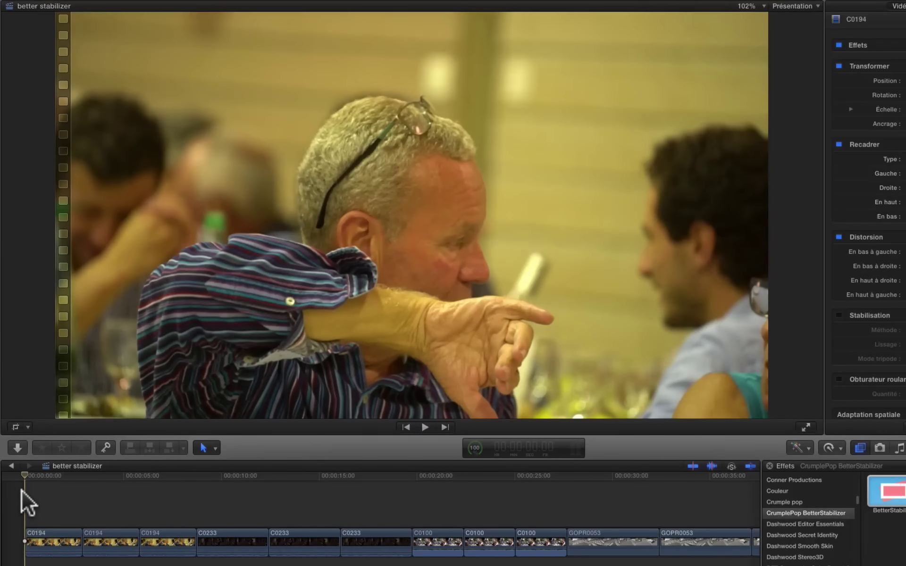
{"action": "key", "text": "space"}
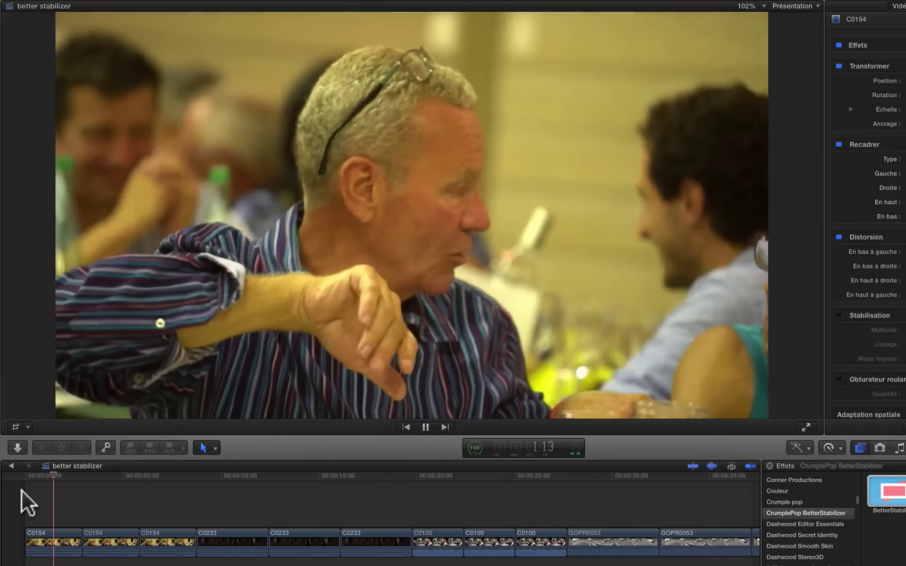
{"action": "key", "text": "space"}
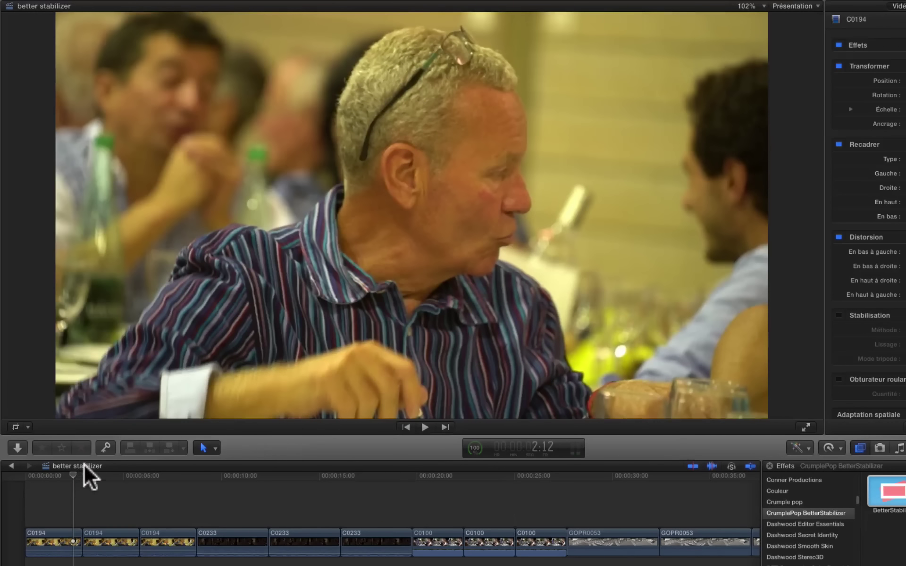
{"action": "left_click_drag", "start_coordinate": [74, 472], "coordinate": [2, 498]}
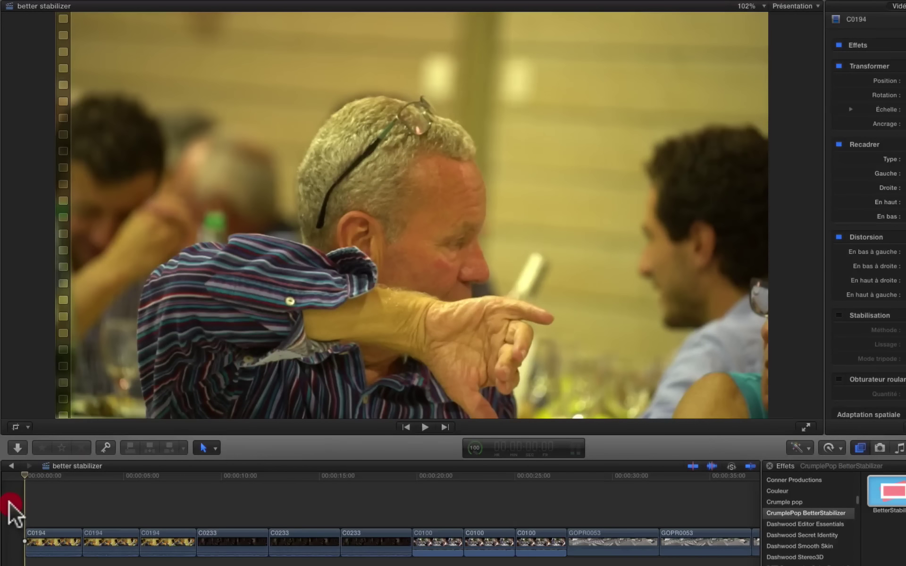
{"action": "left_click_drag", "start_coordinate": [26, 503], "coordinate": [47, 507]}
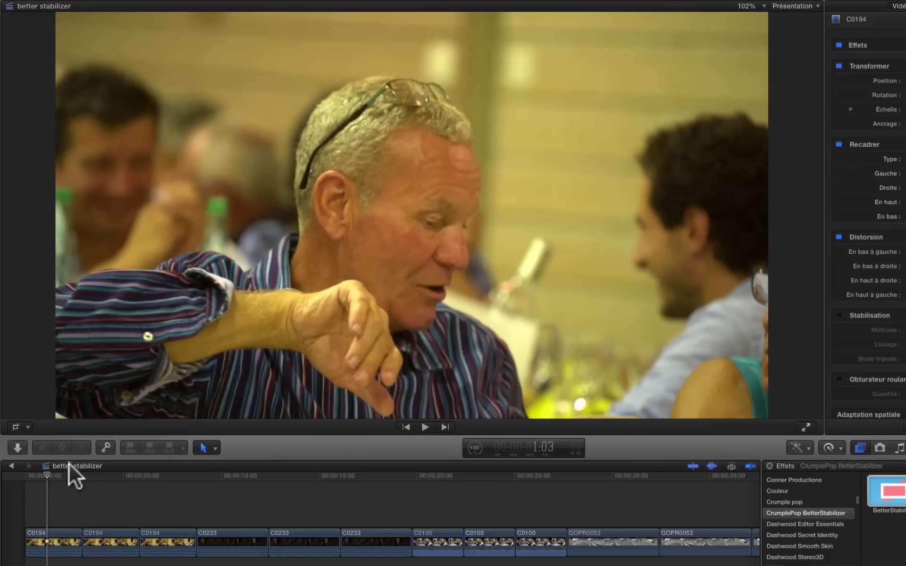
{"action": "mouse_move", "coordinate": [49, 472]}
{"action": "left_mouse_down"}
{"action": "mouse_move", "coordinate": [22, 478]}
{"action": "mouse_move", "coordinate": [59, 475]}
{"action": "mouse_move", "coordinate": [34, 479]}
{"action": "left_mouse_up"}
{"action": "left_click", "coordinate": [35, 480]}
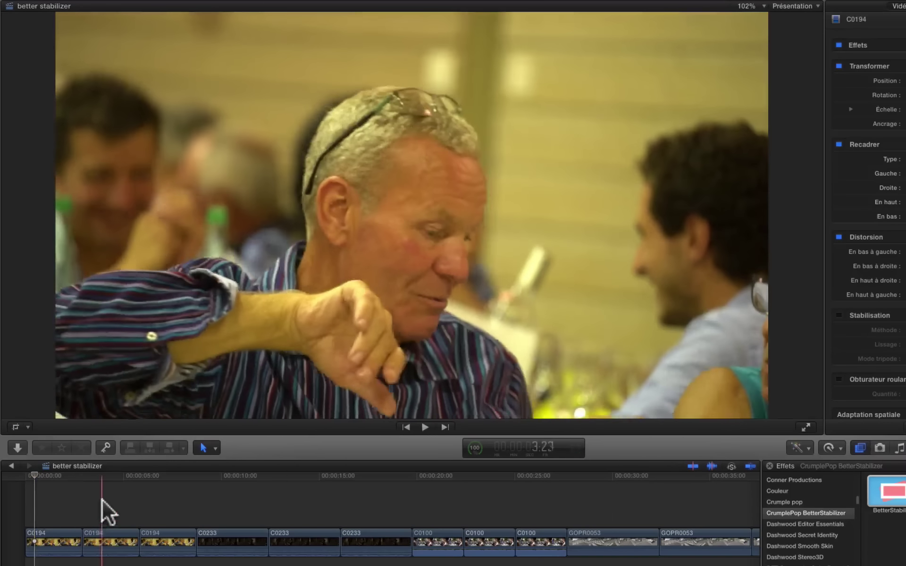
Step: Turn on the built-in Stabilisation for the second C0194 clip
{"action": "left_click", "coordinate": [102, 513]}
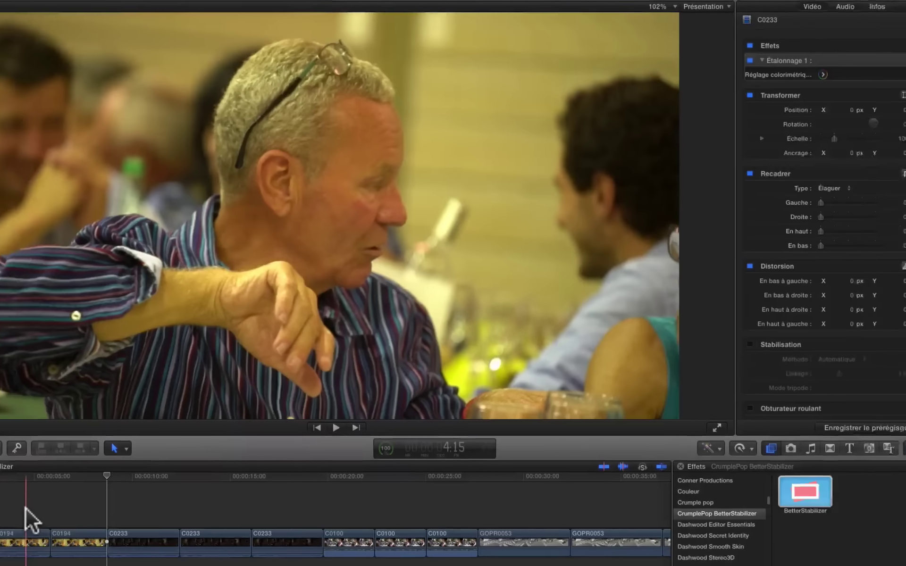
{"action": "left_click", "coordinate": [118, 517]}
{"action": "left_click", "coordinate": [703, 316]}
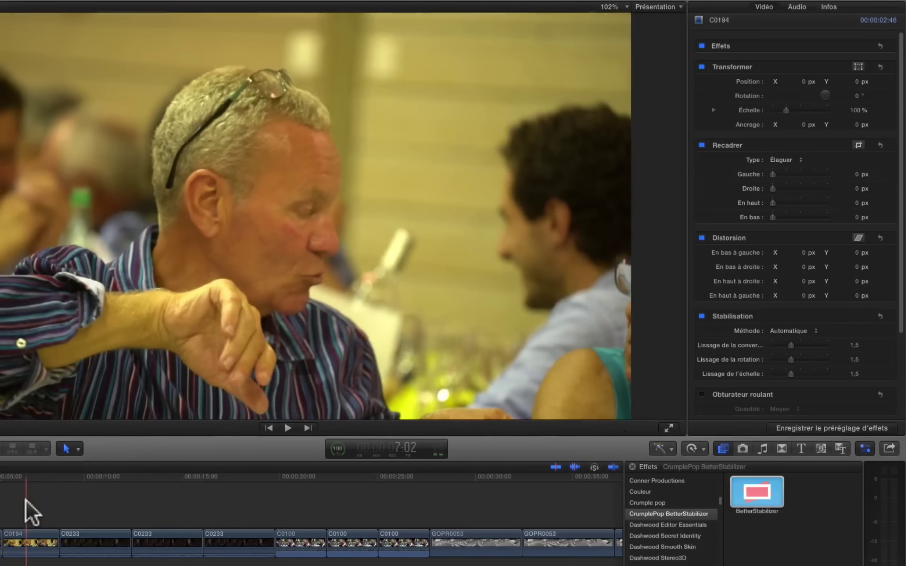
Step: Apply the CrumplePop BetterStabilizer effect to the third C0194 clip and run its analysis
{"action": "left_click_drag", "start_coordinate": [757, 501], "coordinate": [40, 538]}
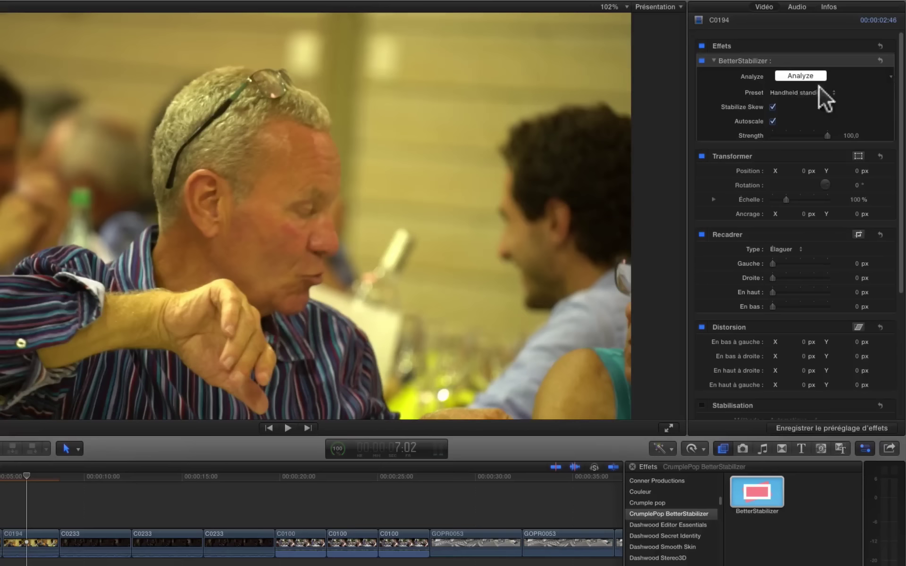
{"action": "left_click", "coordinate": [799, 76]}
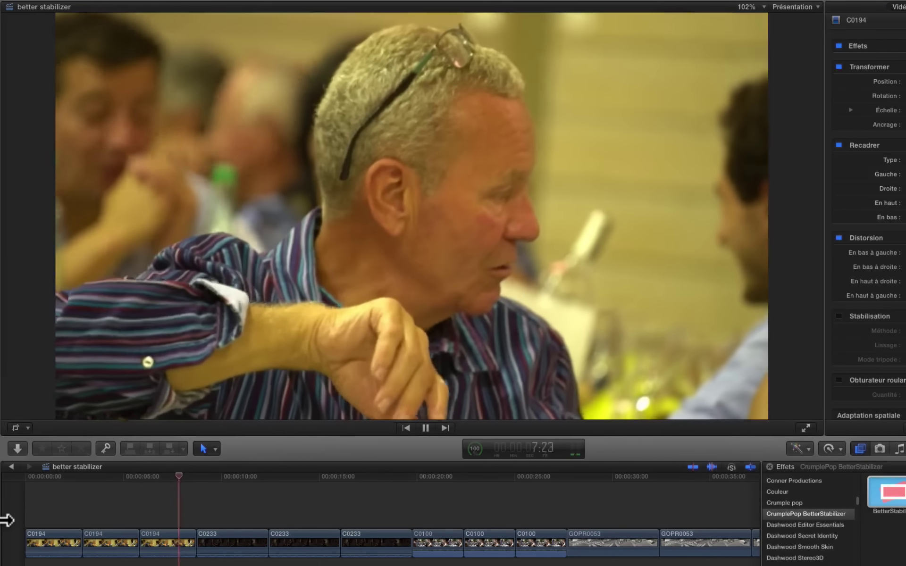
Step: Play the second and third C0194 clips in sequence to compare built-in stabilisation with BetterStabilizer
{"action": "key", "text": "space"}
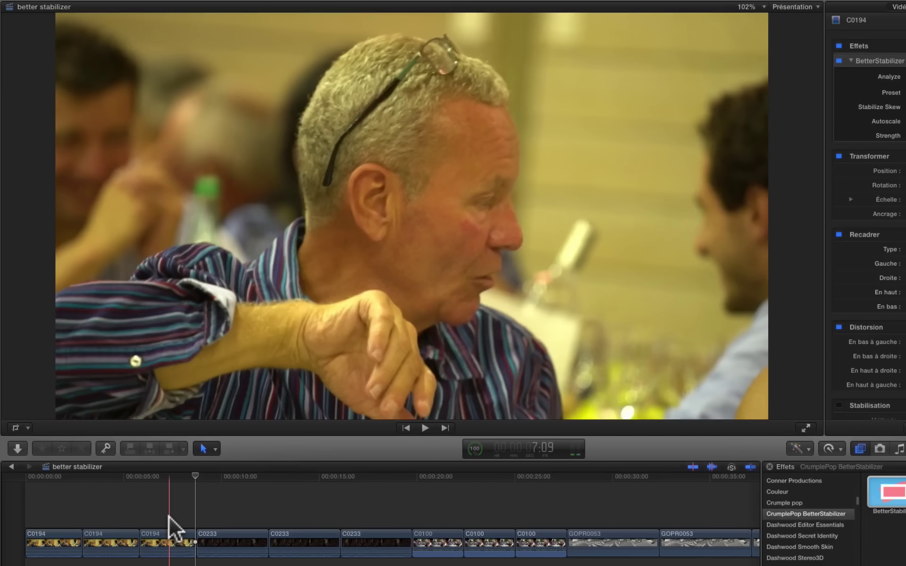
{"action": "left_click", "coordinate": [168, 502]}
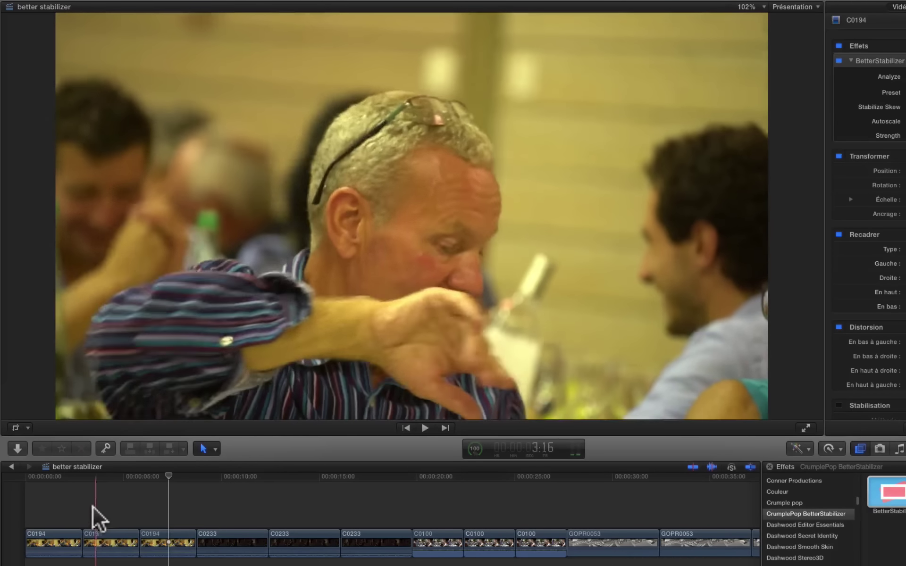
{"action": "key", "text": "l"}
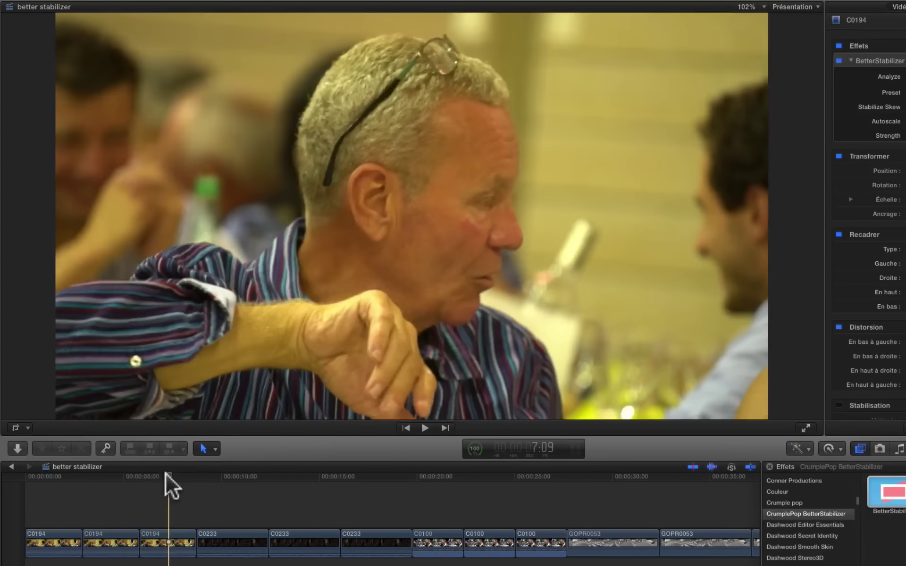
{"action": "left_click_drag", "start_coordinate": [116, 482], "coordinate": [80, 492]}
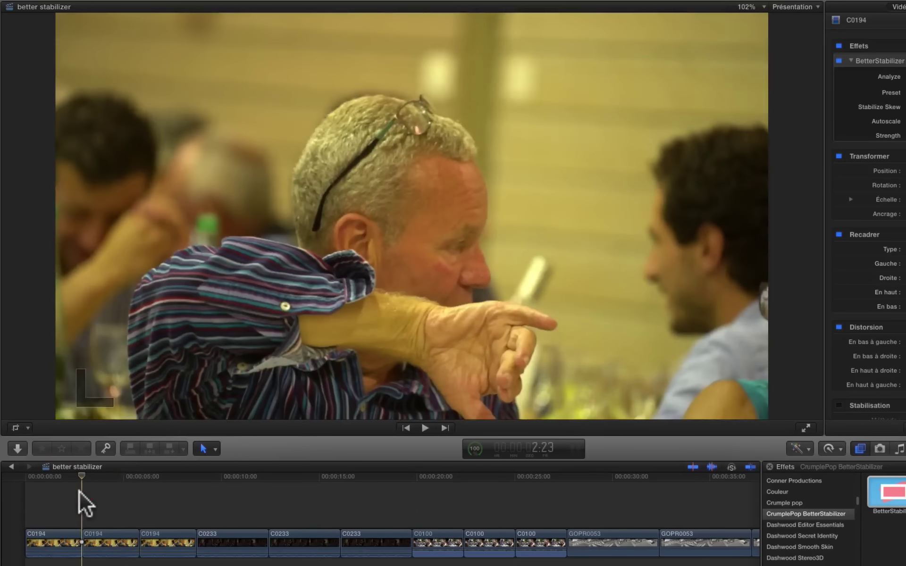
{"action": "key", "text": "l"}
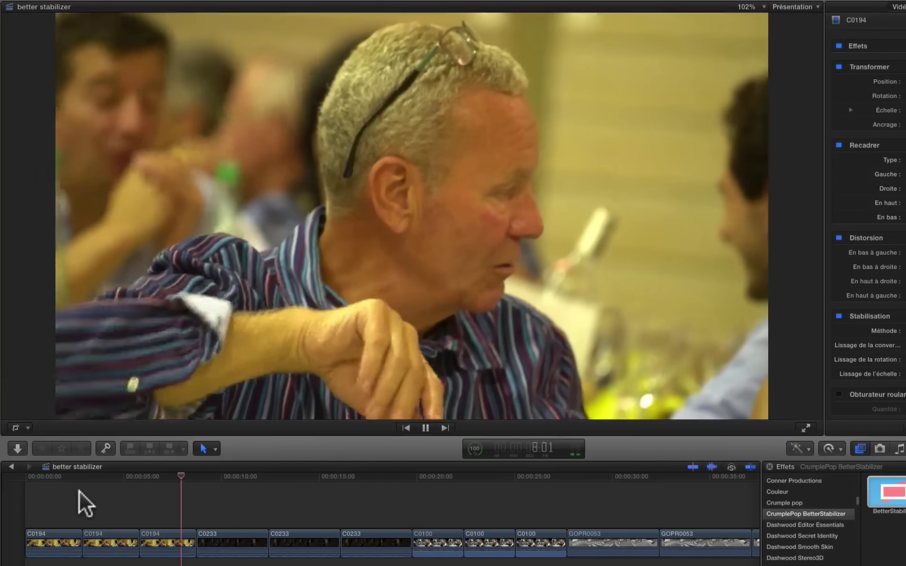
Step: Select the second C0194 clip and replay it repeatedly with the third one to examine remaining shake and distortion
{"action": "left_click", "coordinate": [83, 508]}
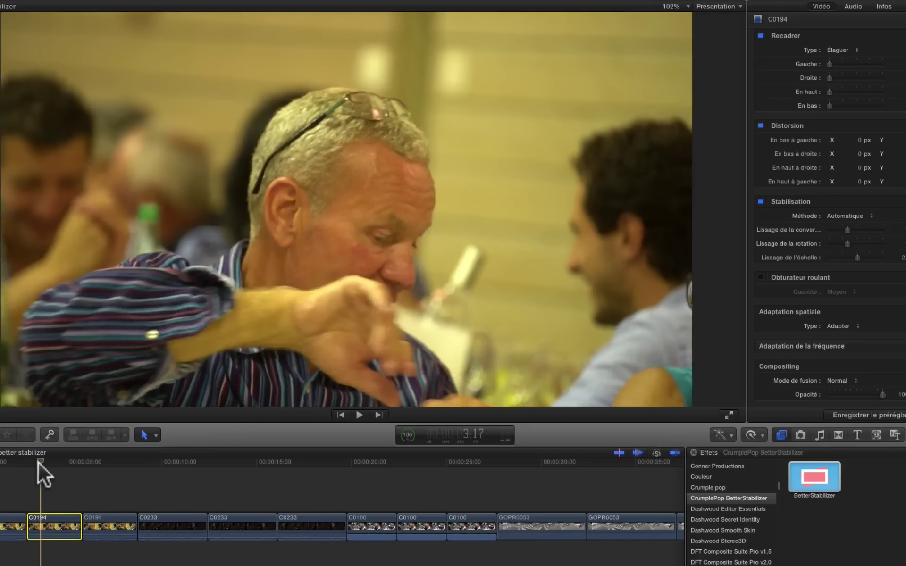
{"action": "left_click", "coordinate": [33, 464]}
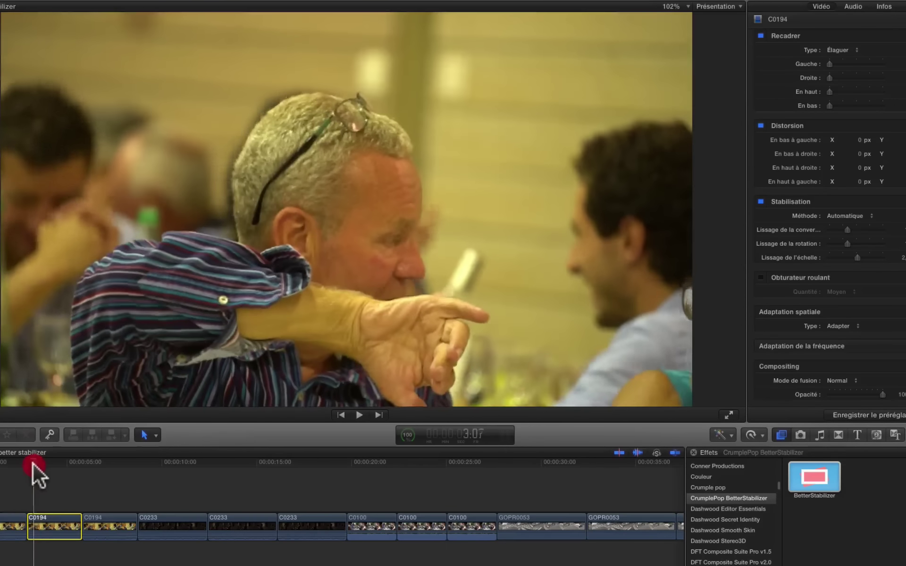
{"action": "key", "text": "space"}
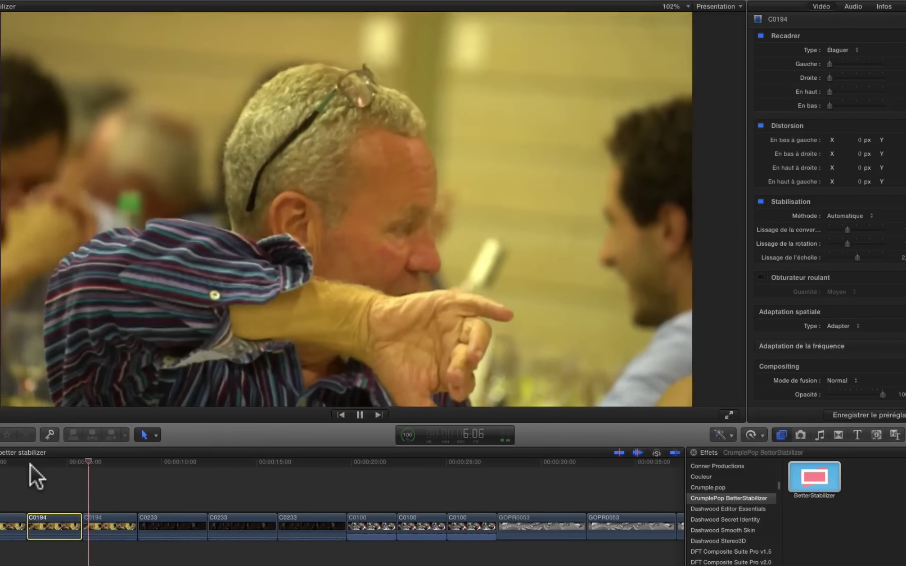
{"action": "key", "text": "space"}
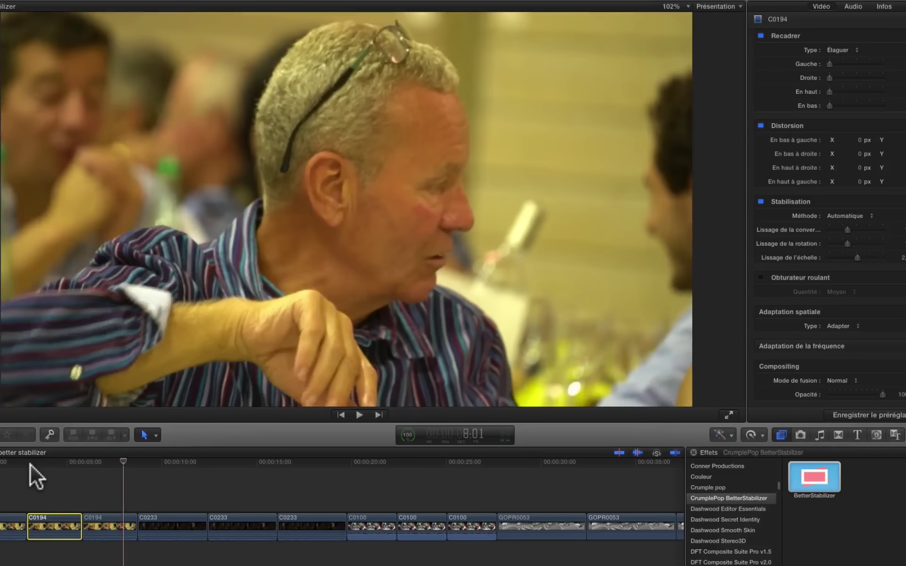
{"action": "key", "text": "space"}
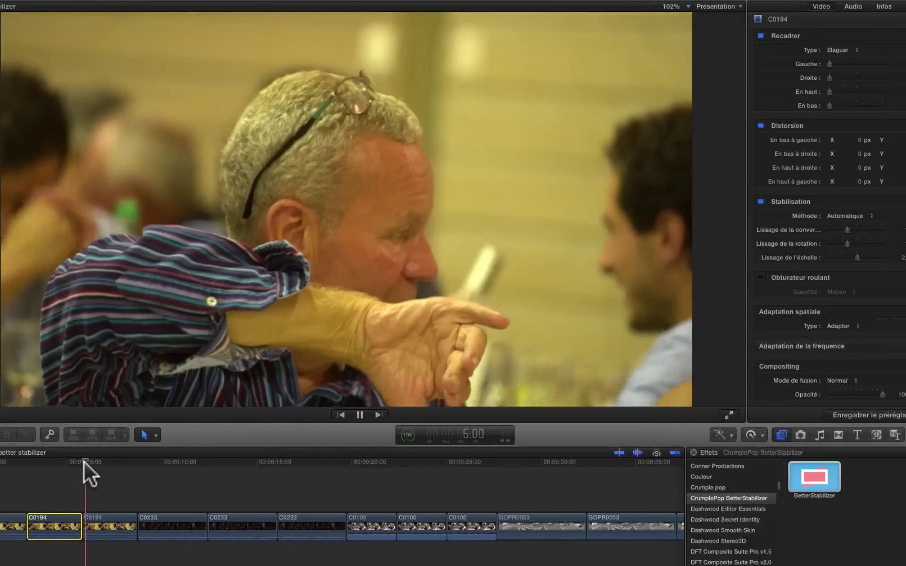
{"action": "key", "text": "space"}
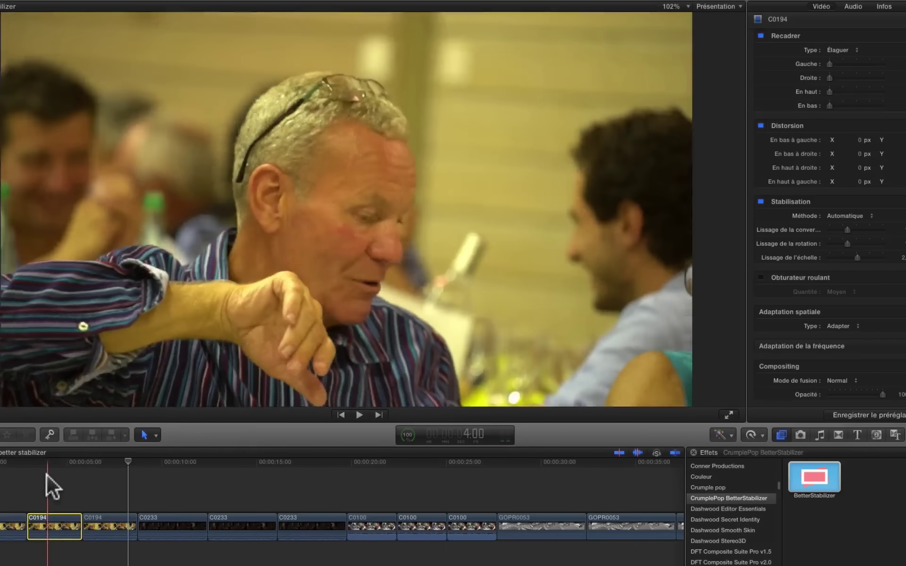
{"action": "key", "text": "space"}
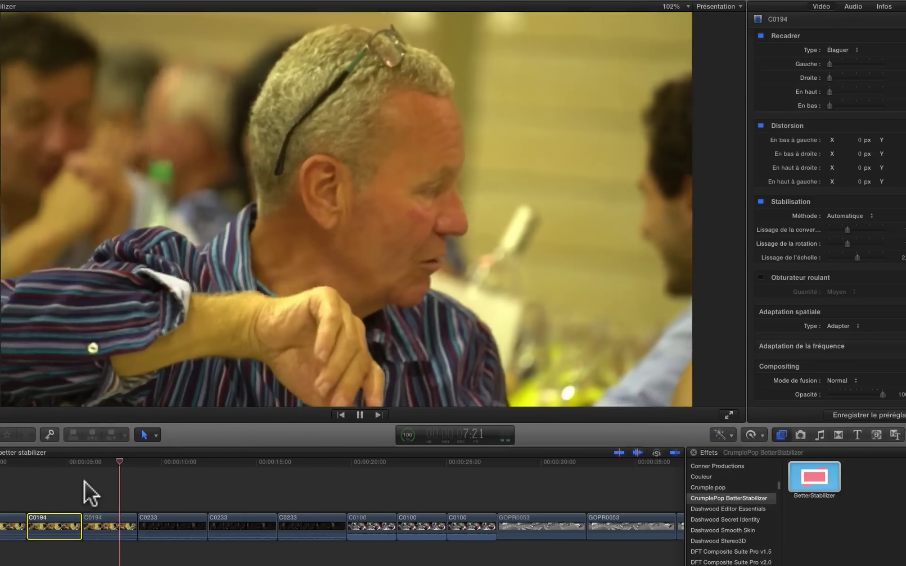
{"action": "key", "text": "space"}
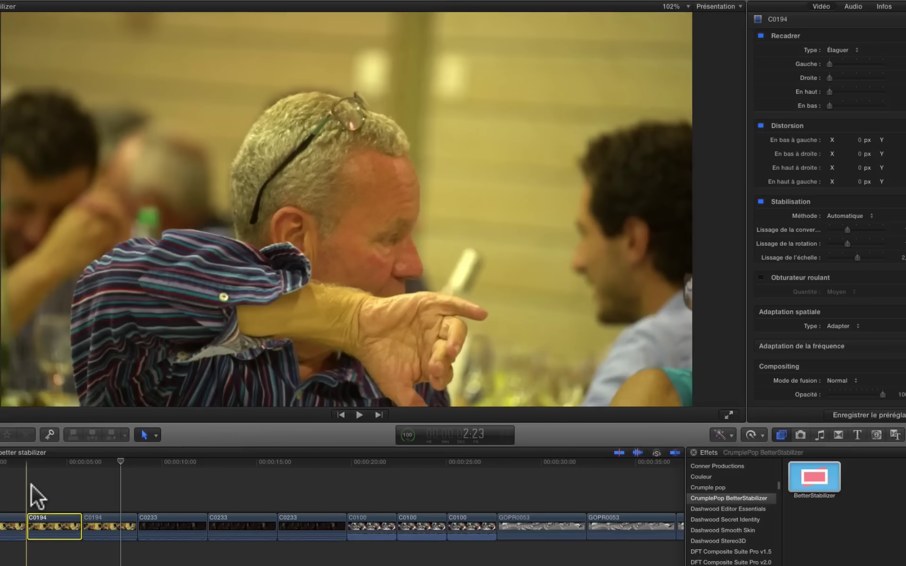
{"action": "key", "text": "space"}
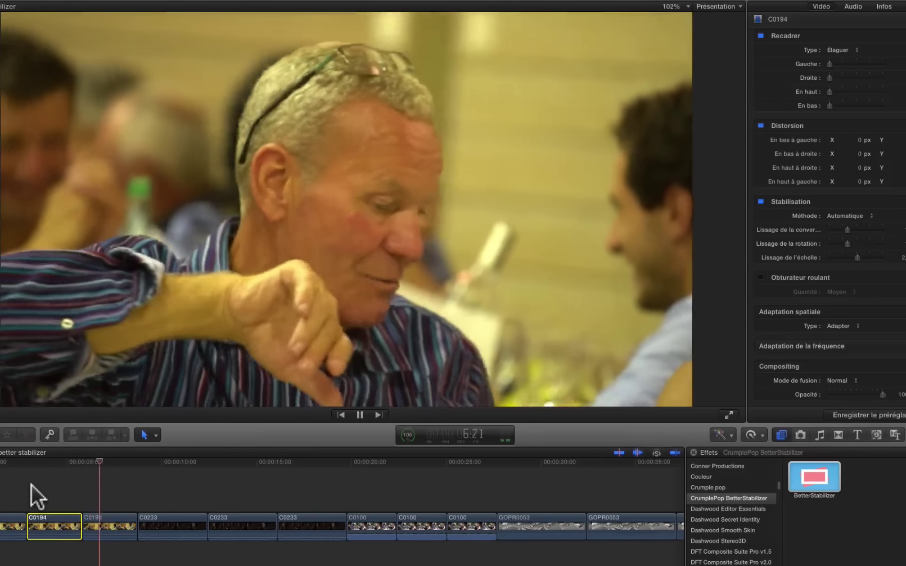
{"action": "key", "text": "space"}
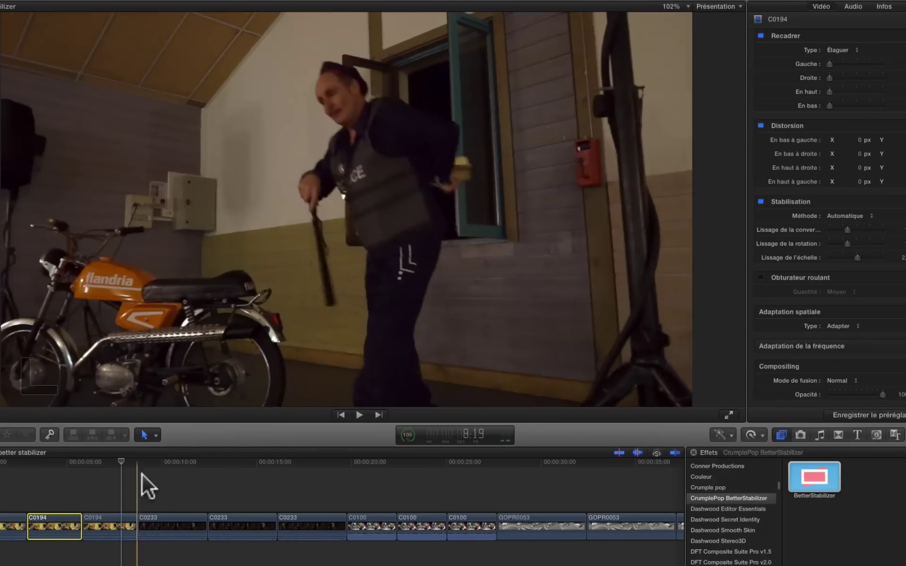
Step: Play the first C0233 clip several times from near its start to examine the camera movement in the motorcycle scene
{"action": "left_click", "coordinate": [141, 475]}
{"action": "key", "text": "space"}
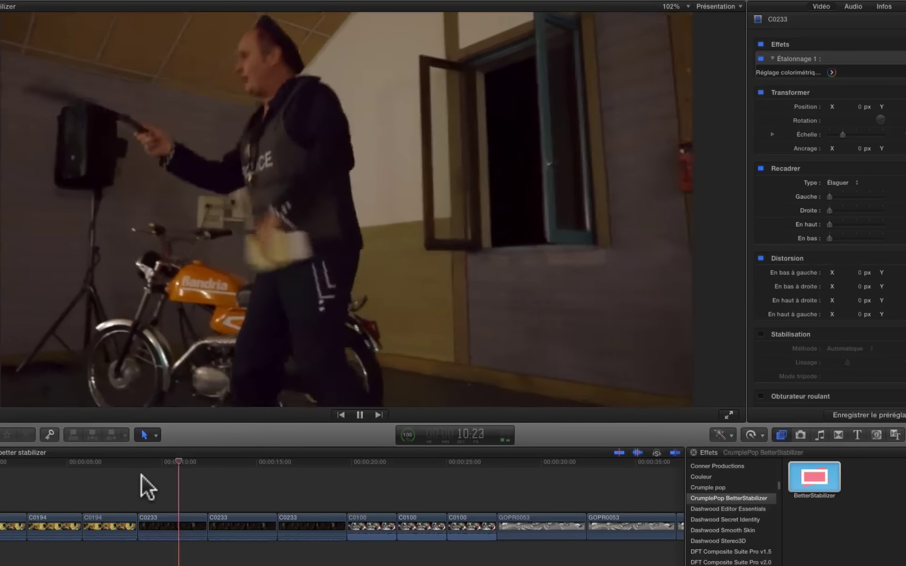
{"action": "key", "text": "space"}
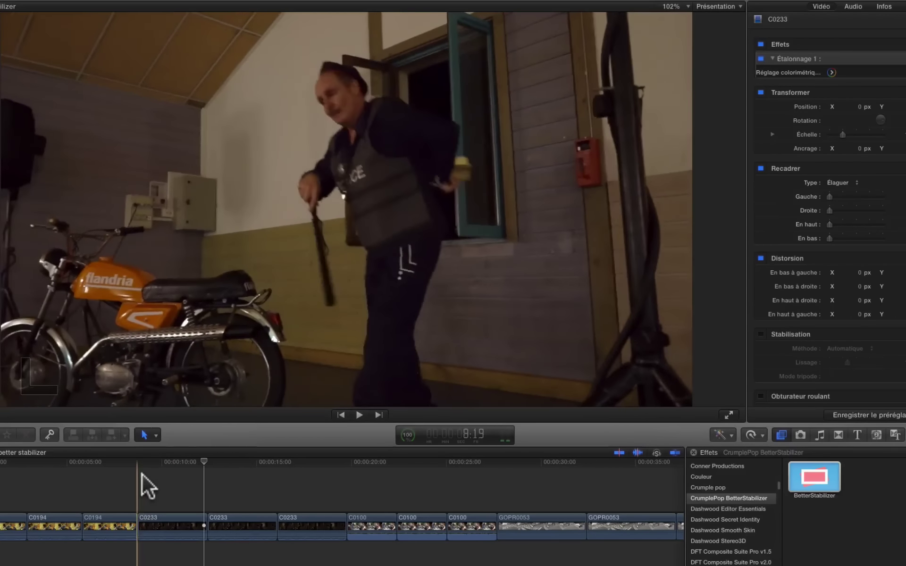
{"action": "key", "text": "space"}
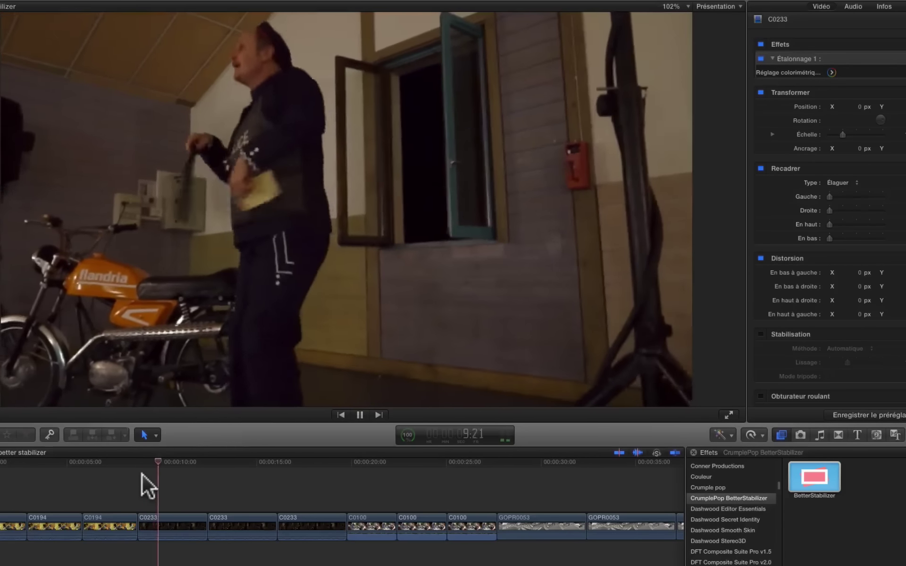
{"action": "key", "text": "space"}
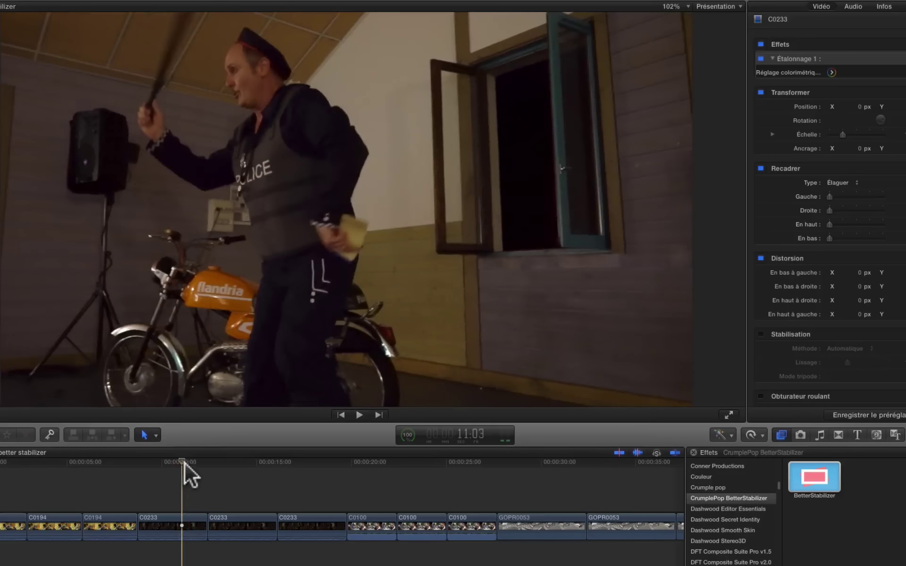
{"action": "left_click", "coordinate": [181, 462]}
{"action": "left_click_drag", "start_coordinate": [181, 461], "coordinate": [152, 469]}
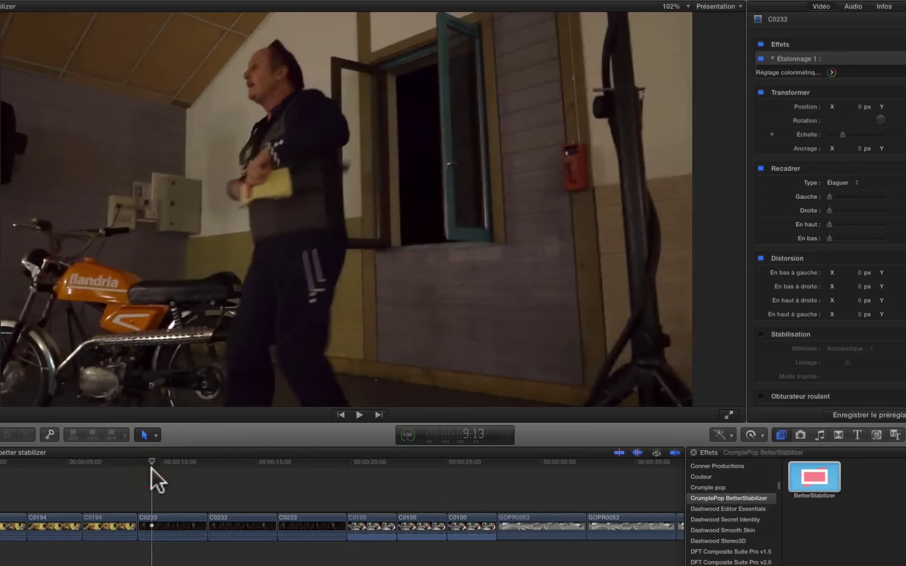
{"action": "key", "text": "space"}
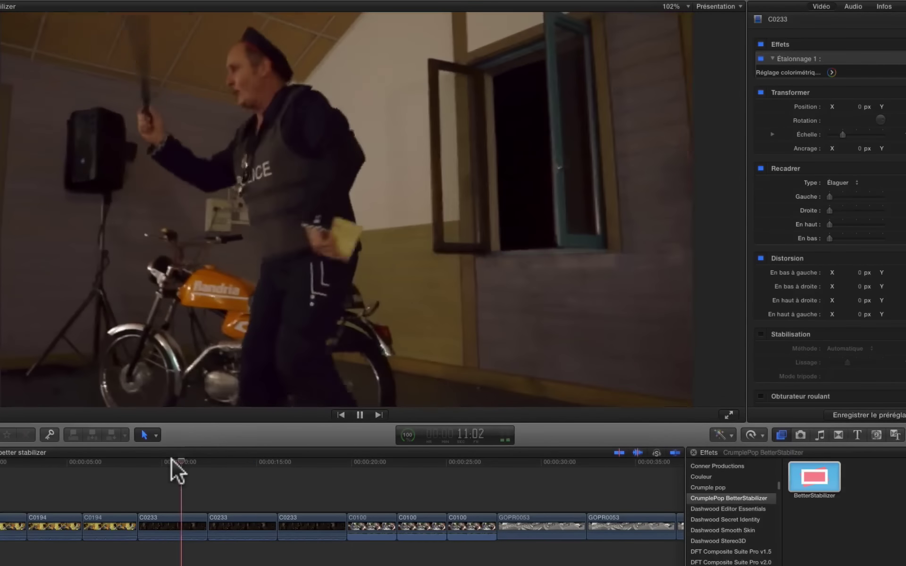
{"action": "key", "text": "space"}
{"action": "key", "text": "space"}
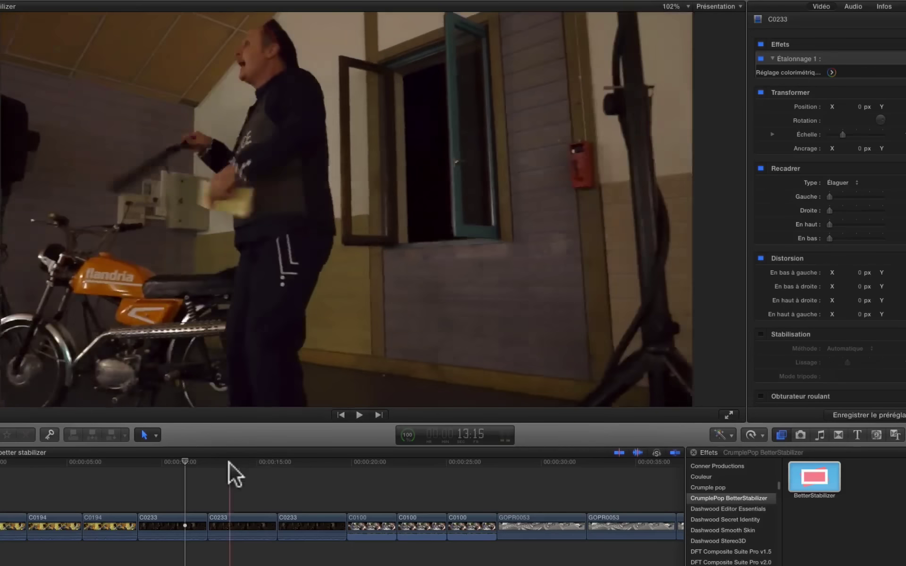
Step: Enable the built-in stabilisation on the second C0233 clip
{"action": "left_click", "coordinate": [228, 463]}
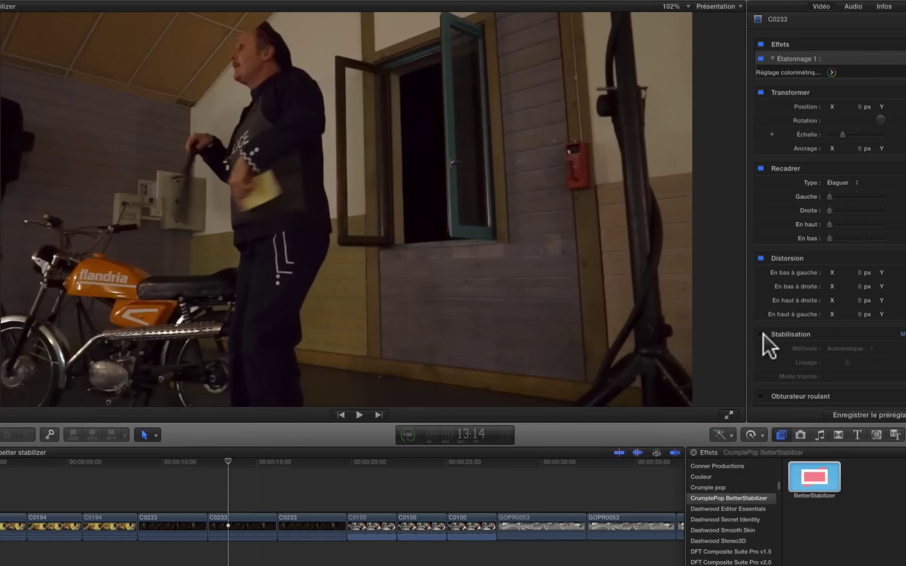
{"action": "left_click", "coordinate": [761, 334]}
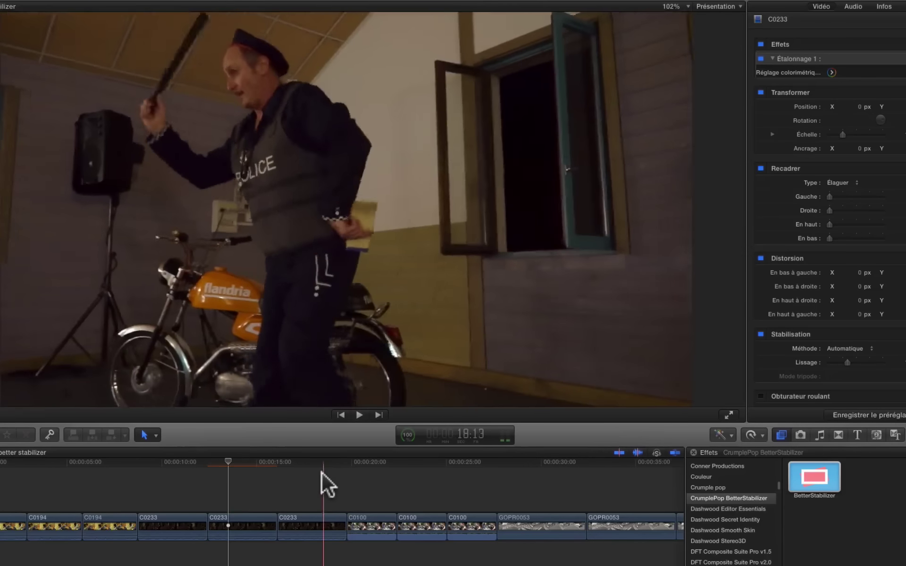
Step: Apply the BetterStabilizer effect to the third C0233 clip with the Handheld gimbal/Drone preset
{"action": "left_click", "coordinate": [320, 474]}
{"action": "mouse_move", "coordinate": [821, 477]}
{"action": "left_mouse_down"}
{"action": "mouse_move", "coordinate": [390, 488]}
{"action": "mouse_move", "coordinate": [321, 516]}
{"action": "left_mouse_up"}
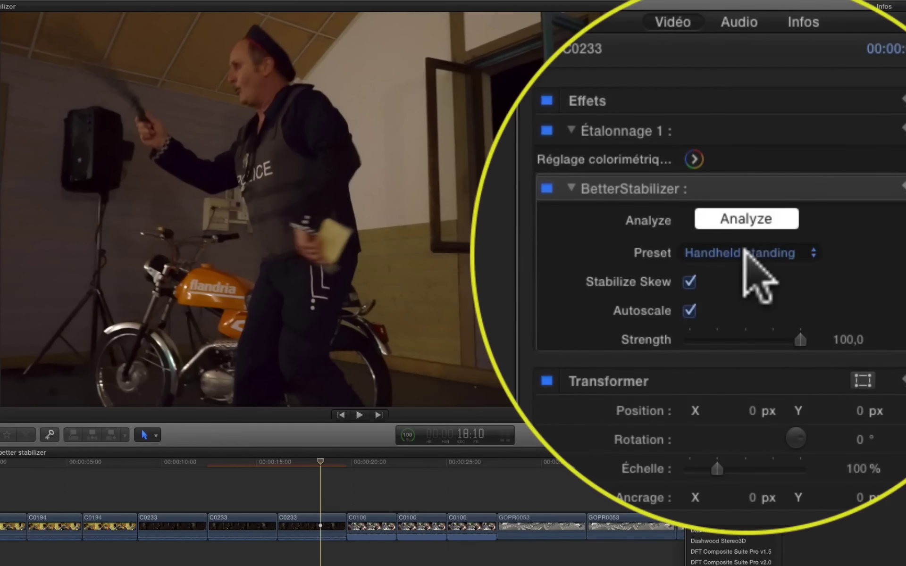
{"action": "left_click", "coordinate": [744, 253]}
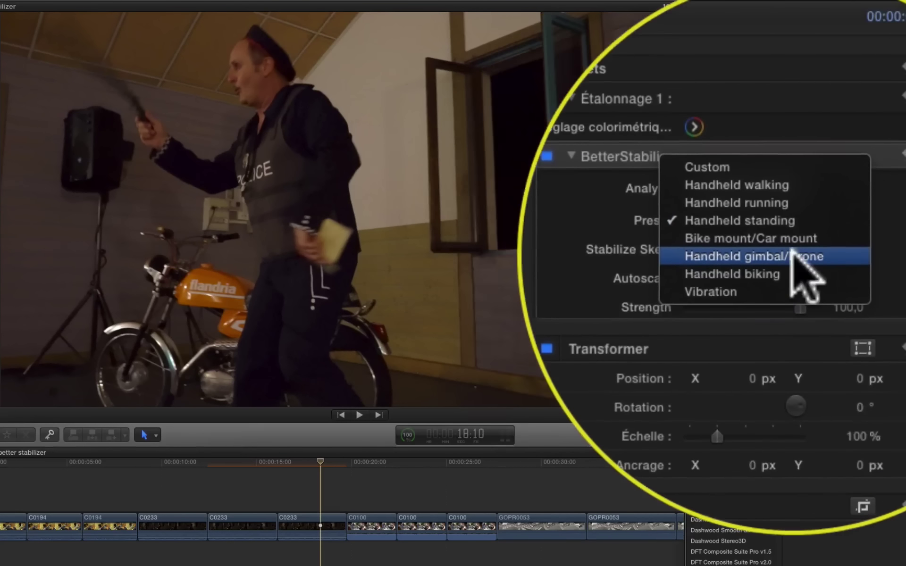
{"action": "left_click", "coordinate": [793, 254]}
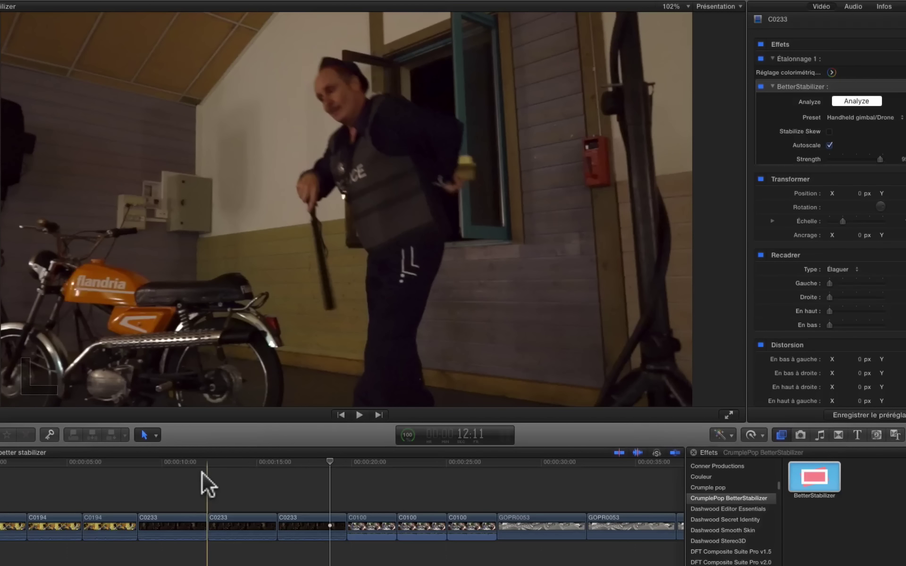
Step: Play the second and third C0233 clips repeatedly to compare built-in stabilisation with BetterStabilizer
{"action": "left_click", "coordinate": [202, 472]}
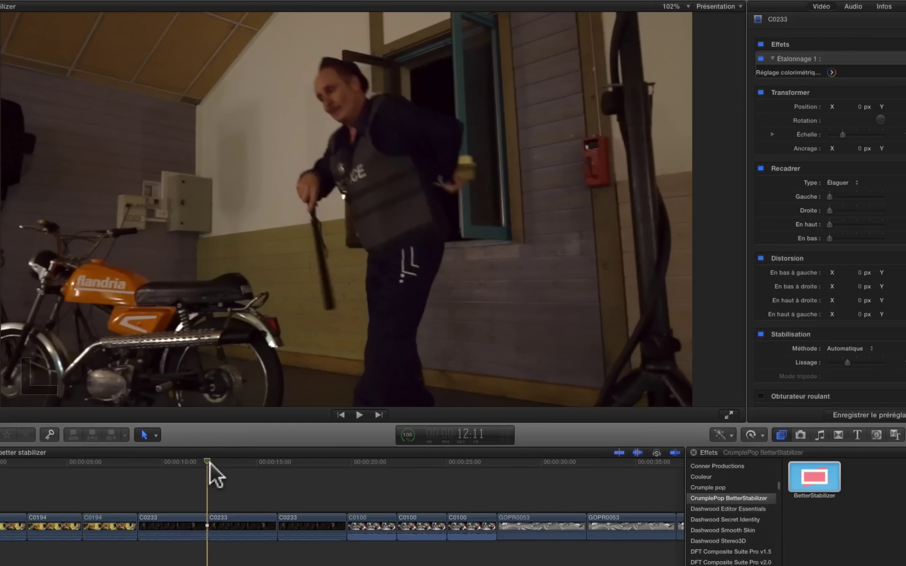
{"action": "key", "text": "space"}
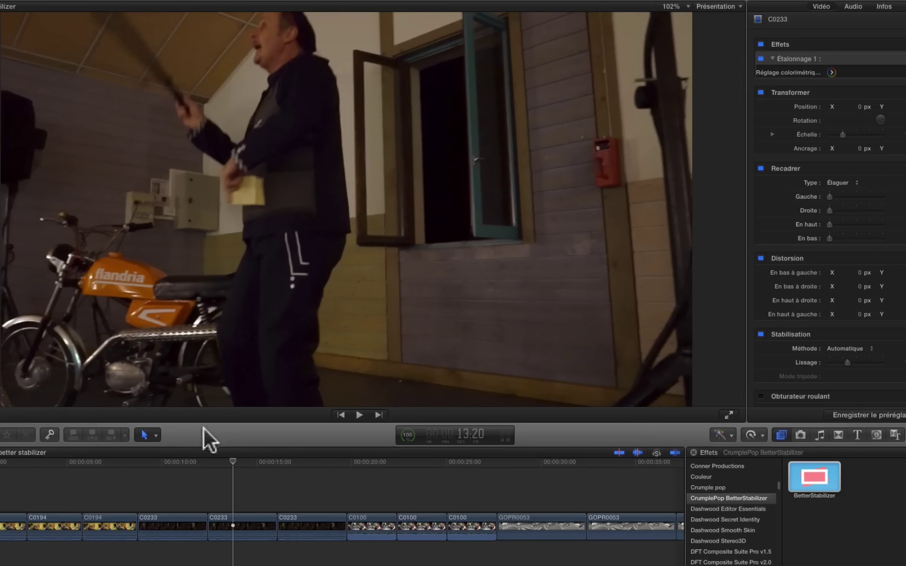
{"action": "left_click_drag", "start_coordinate": [234, 461], "coordinate": [143, 490]}
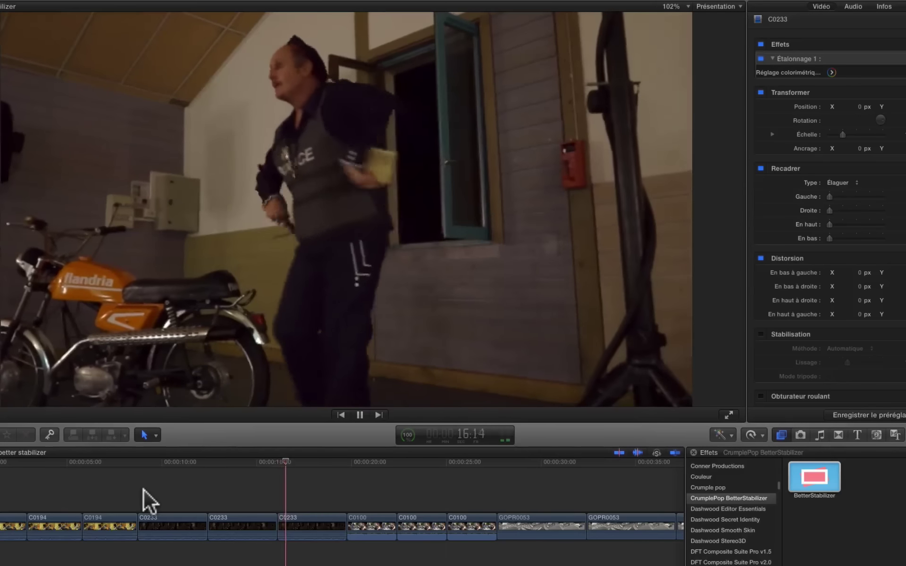
{"action": "key", "text": "space"}
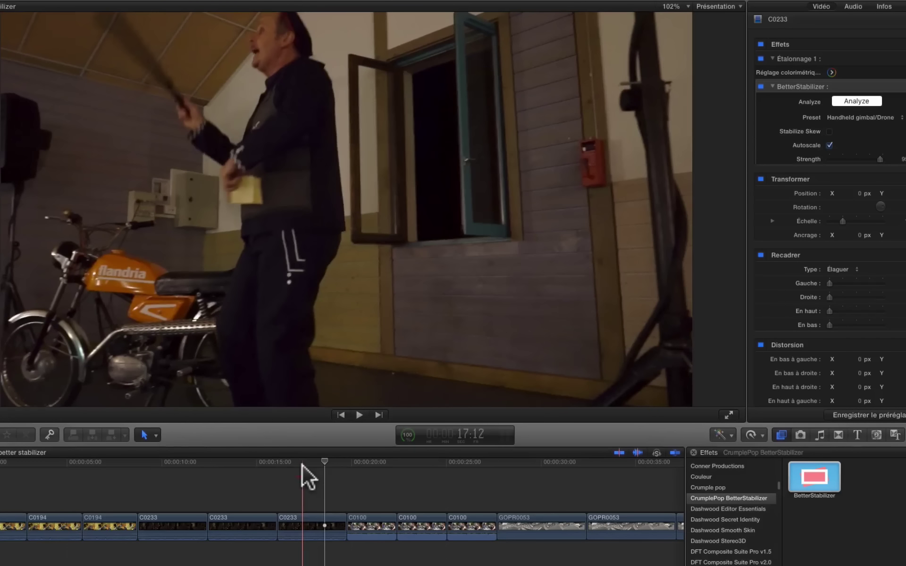
{"action": "left_click", "coordinate": [302, 465]}
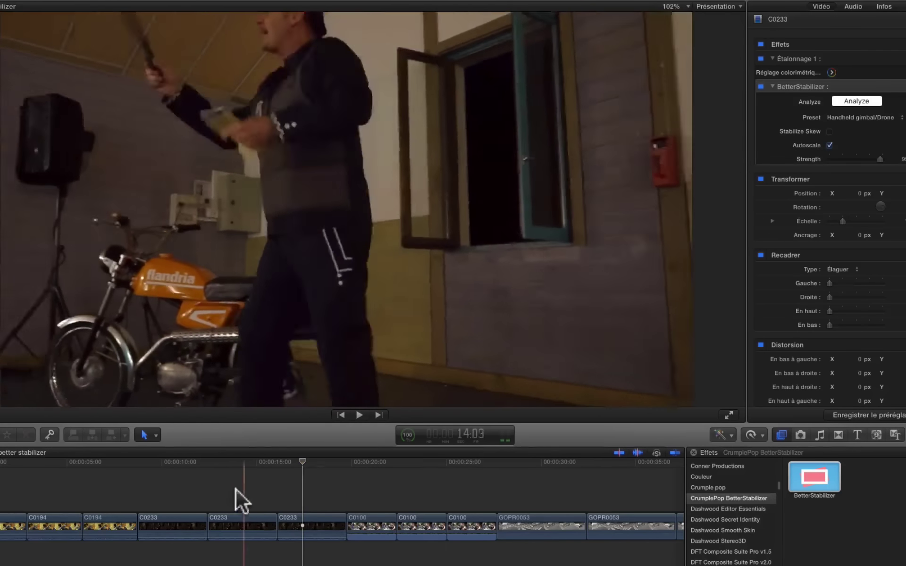
{"action": "key", "text": "space"}
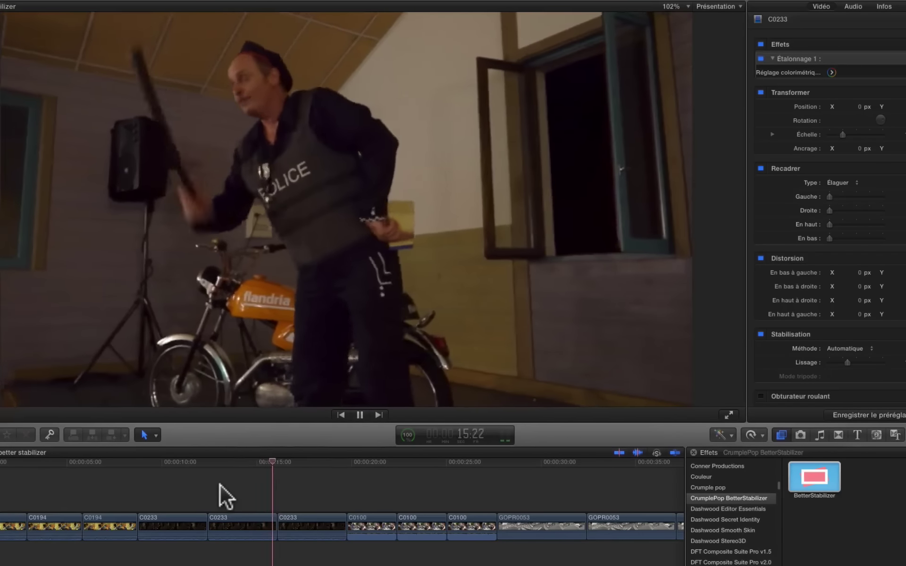
{"action": "key", "text": "space"}
{"action": "key", "text": "space"}
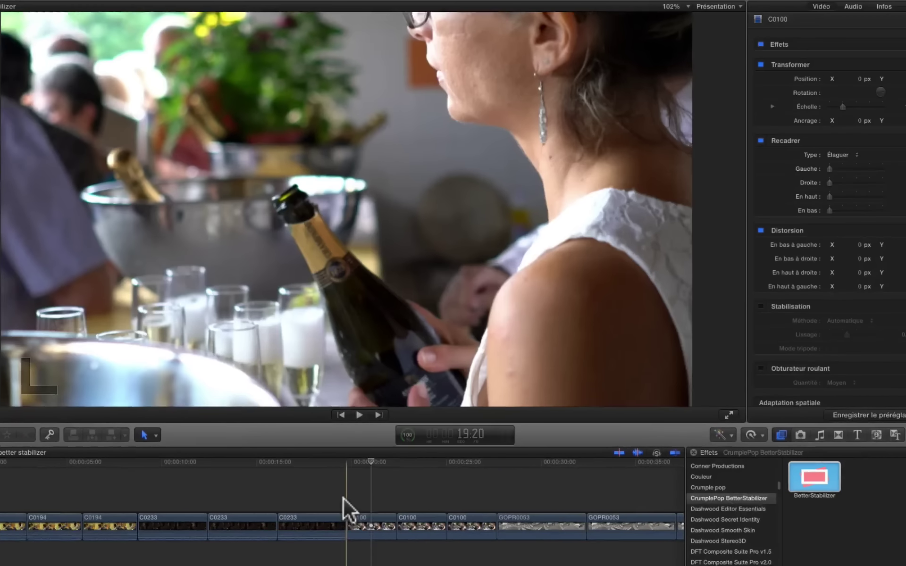
Step: Play the first C0100 clip several times to examine the camera shake in the original champagne shot
{"action": "key", "text": "space"}
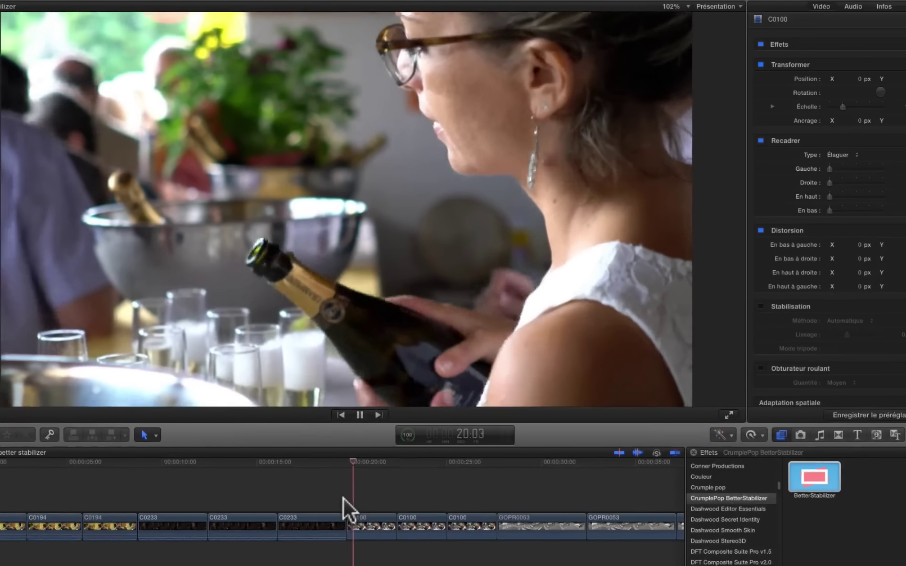
{"action": "key", "text": "space"}
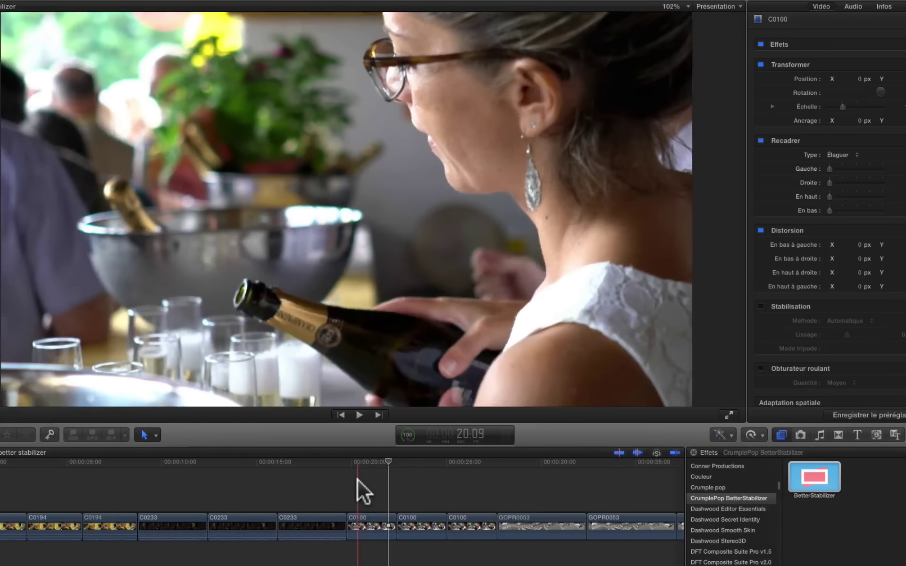
{"action": "key", "text": "space"}
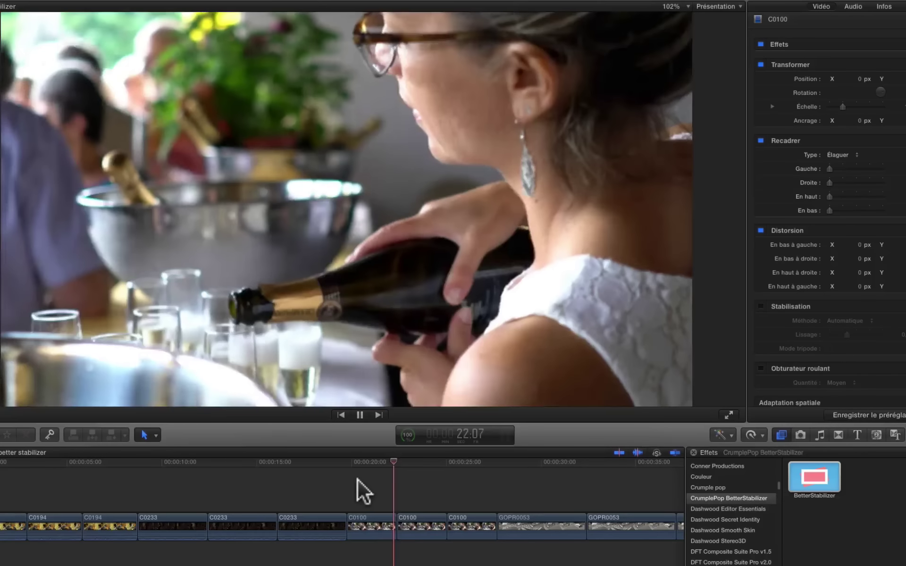
{"action": "key", "text": "space"}
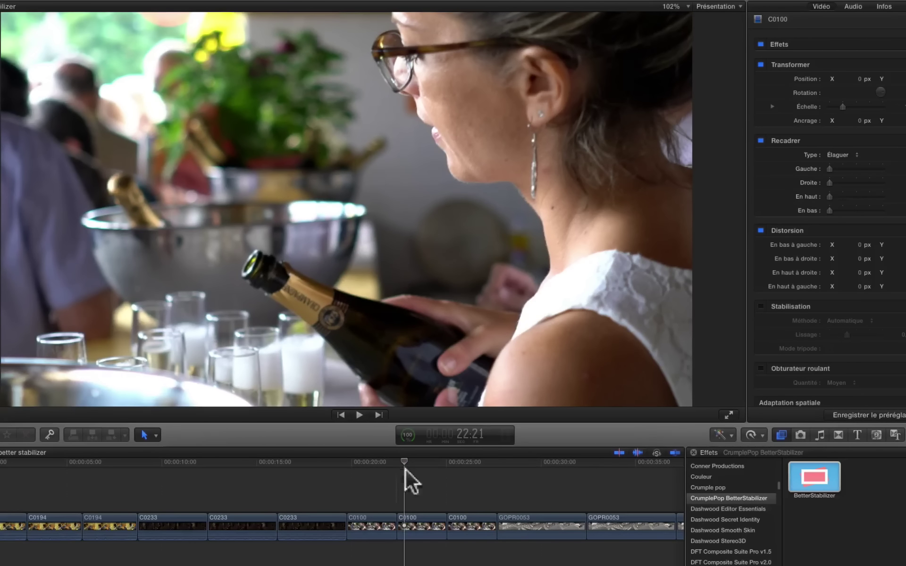
{"action": "key", "text": "space"}
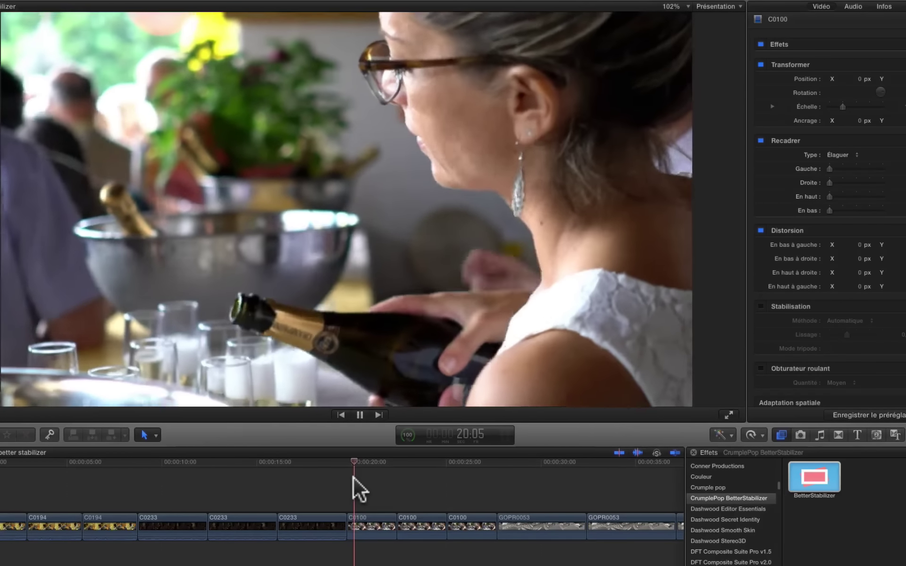
{"action": "key", "text": "space"}
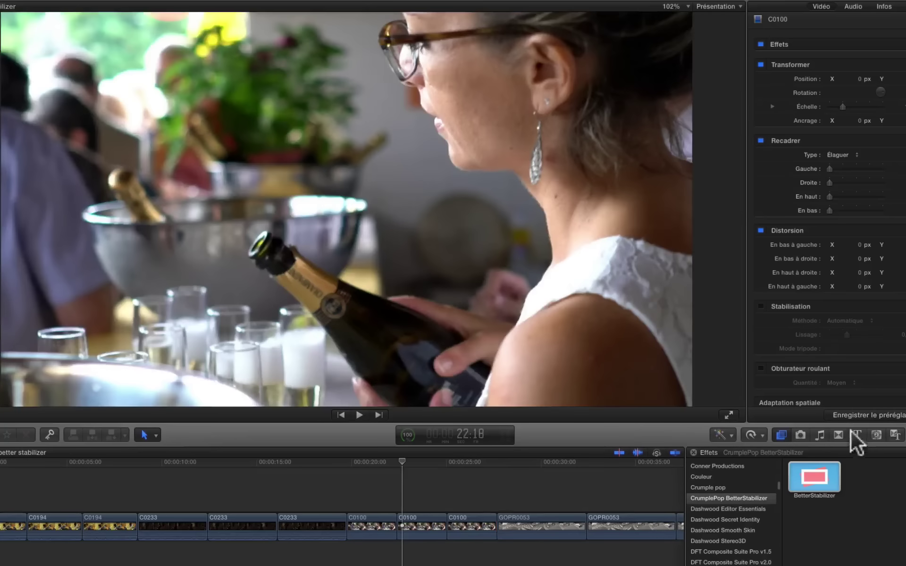
Step: Add the HyGear Lens Element Fast transition at both cuts between the three C0100 clips
{"action": "left_click", "coordinate": [835, 431]}
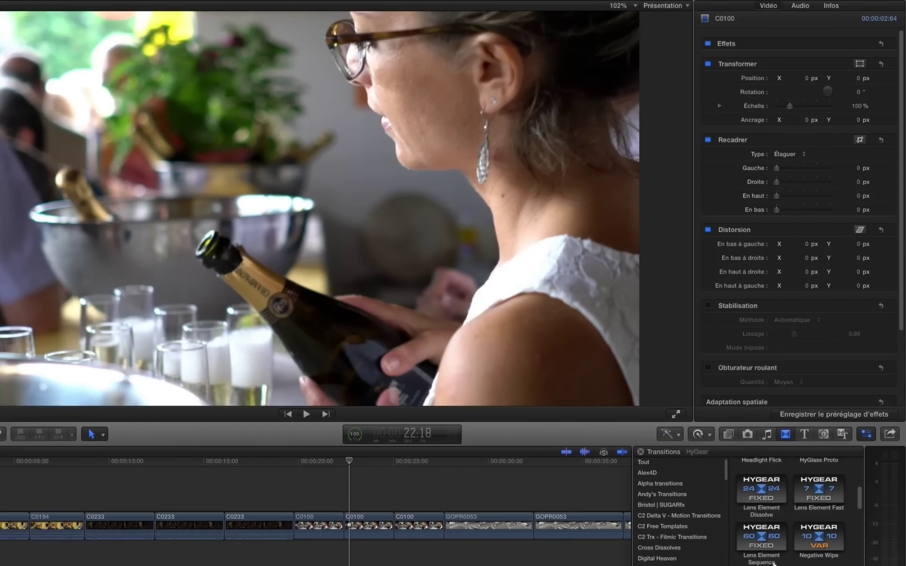
{"action": "scroll", "coordinate": [760, 521], "scroll_direction": "up", "scroll_amount": 1}
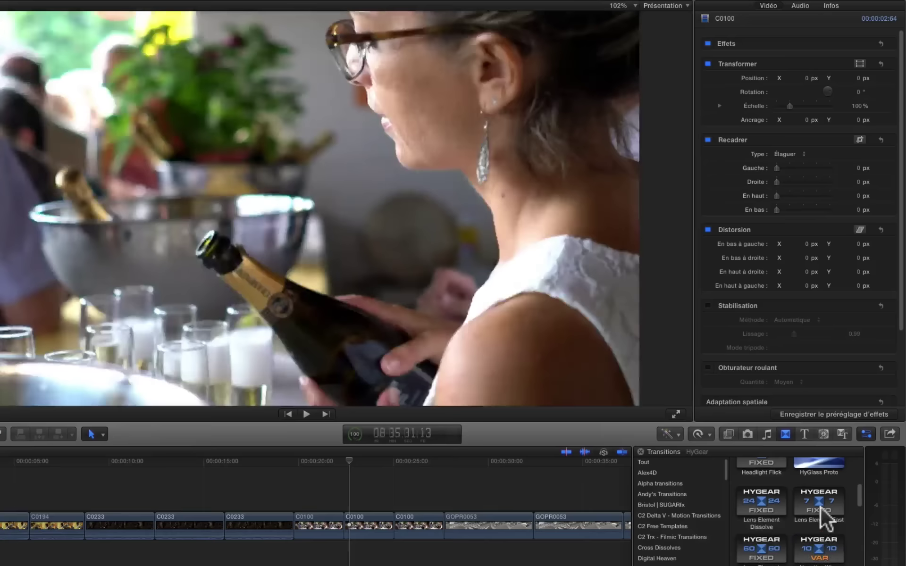
{"action": "left_click_drag", "start_coordinate": [820, 507], "coordinate": [349, 526]}
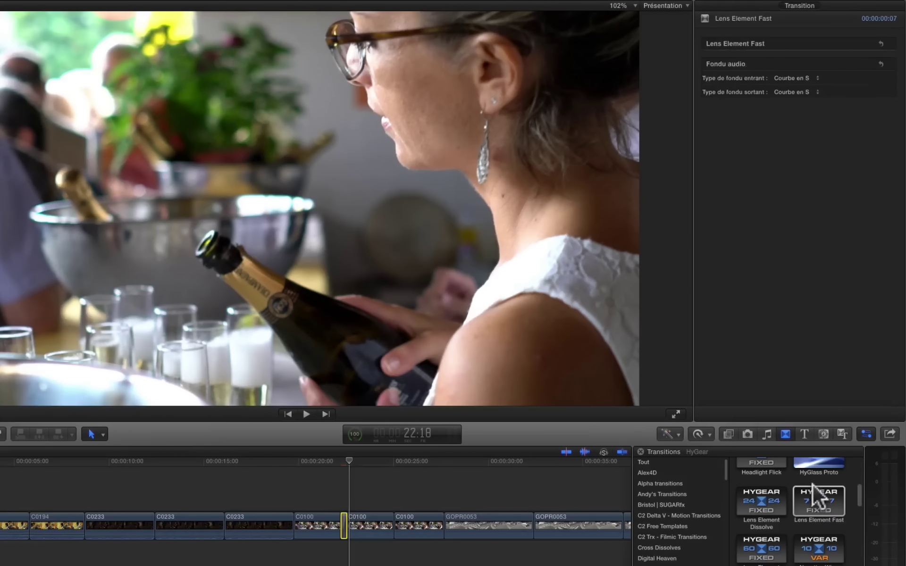
{"action": "left_click_drag", "start_coordinate": [816, 496], "coordinate": [392, 526]}
Step: Turn on the built-in stabilisation for the second C0100 clip
{"action": "left_click", "coordinate": [370, 488]}
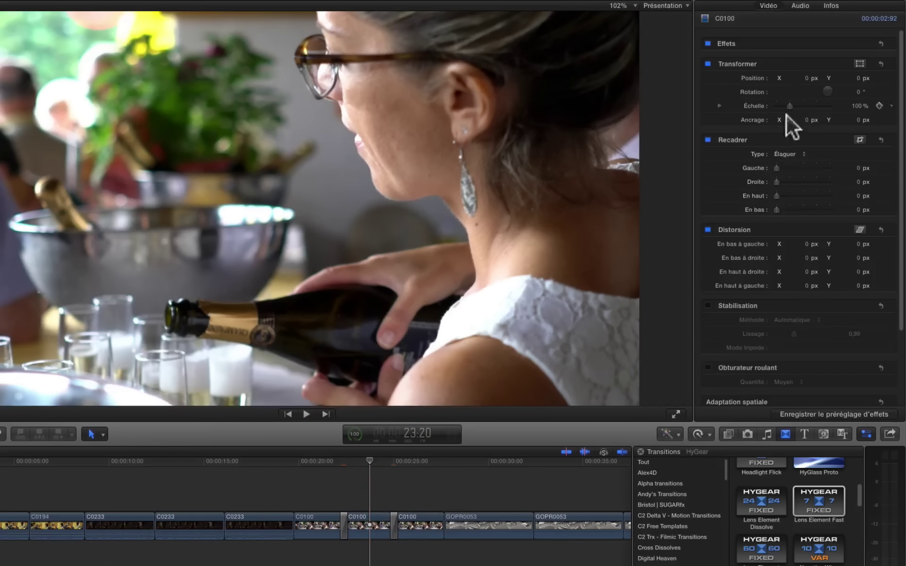
{"action": "left_click", "coordinate": [708, 305]}
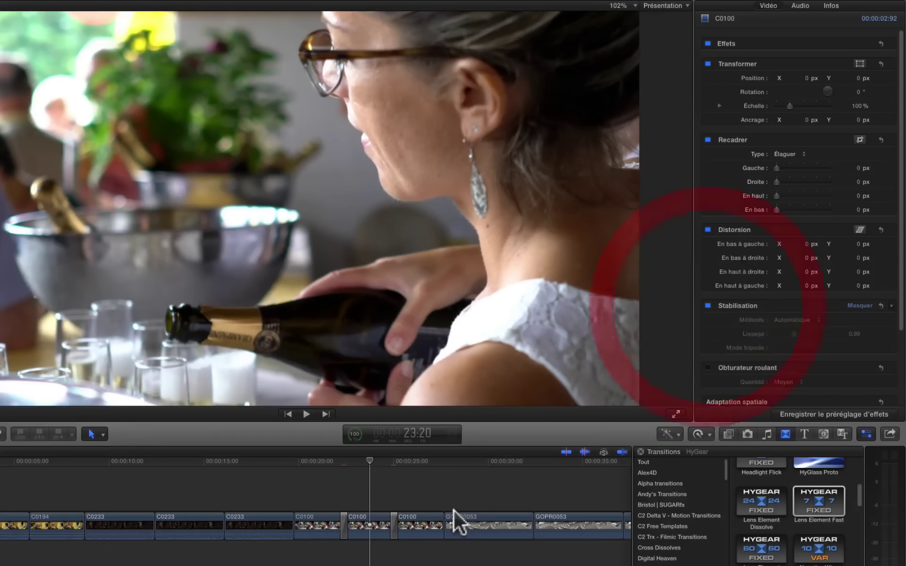
Step: Apply the BetterStabilizer effect to the third C0100 clip and run its analysis
{"action": "left_click", "coordinate": [407, 487]}
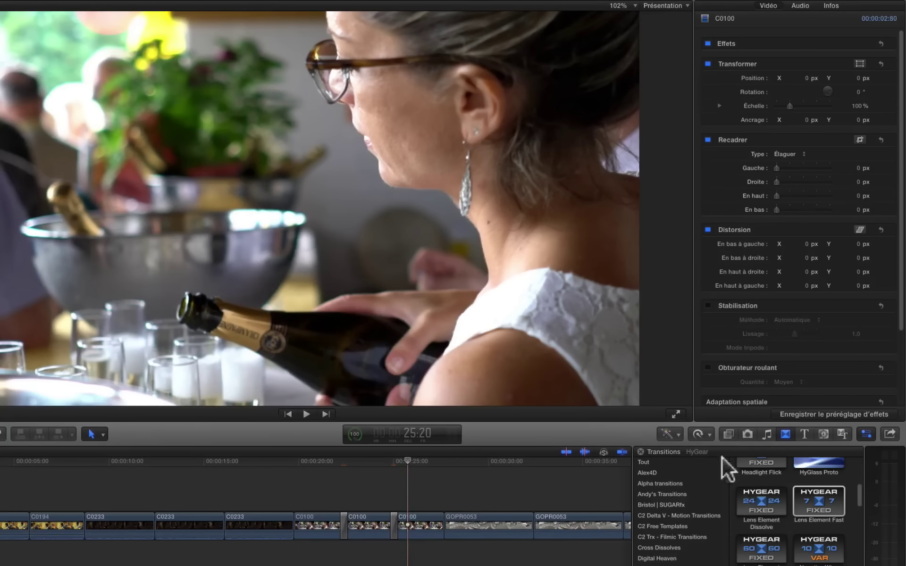
{"action": "left_click", "coordinate": [726, 433]}
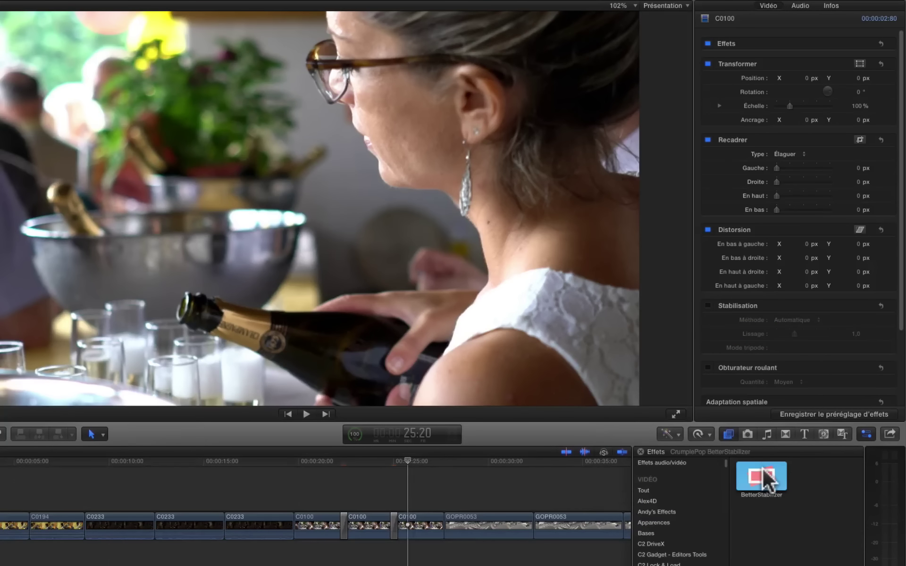
{"action": "left_click_drag", "start_coordinate": [405, 529], "coordinate": [404, 531]}
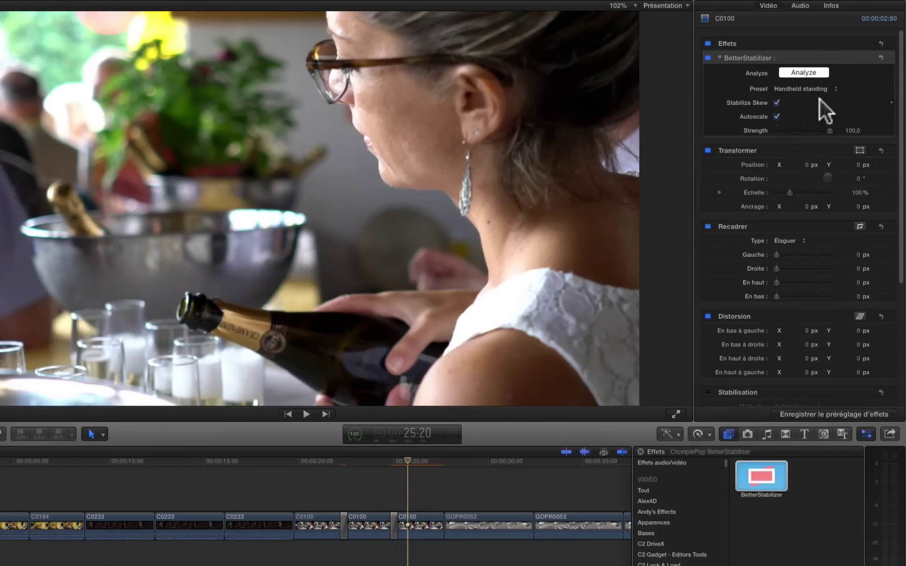
{"action": "left_click", "coordinate": [808, 72]}
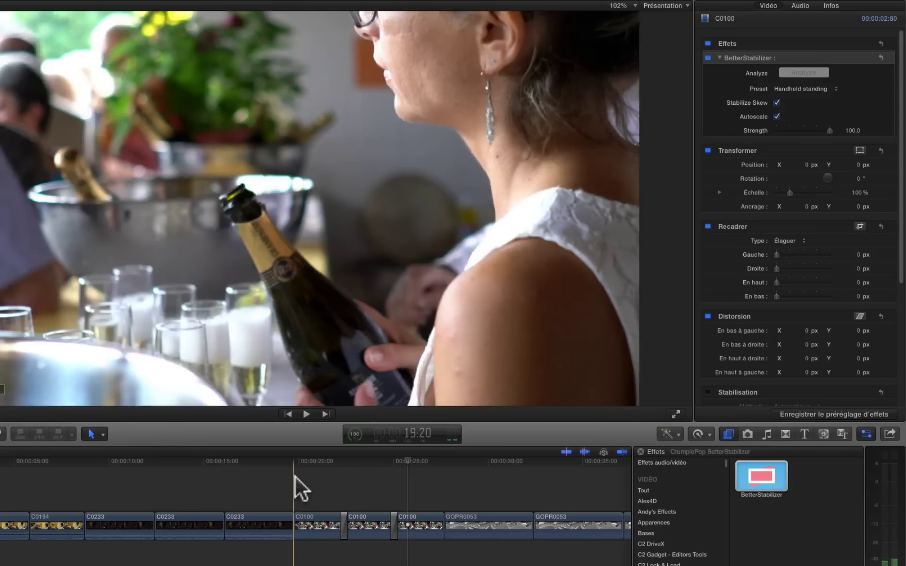
Step: Play the three C0100 clips in sequence and replay the third one to judge the BetterStabilizer result
{"action": "key", "text": "space"}
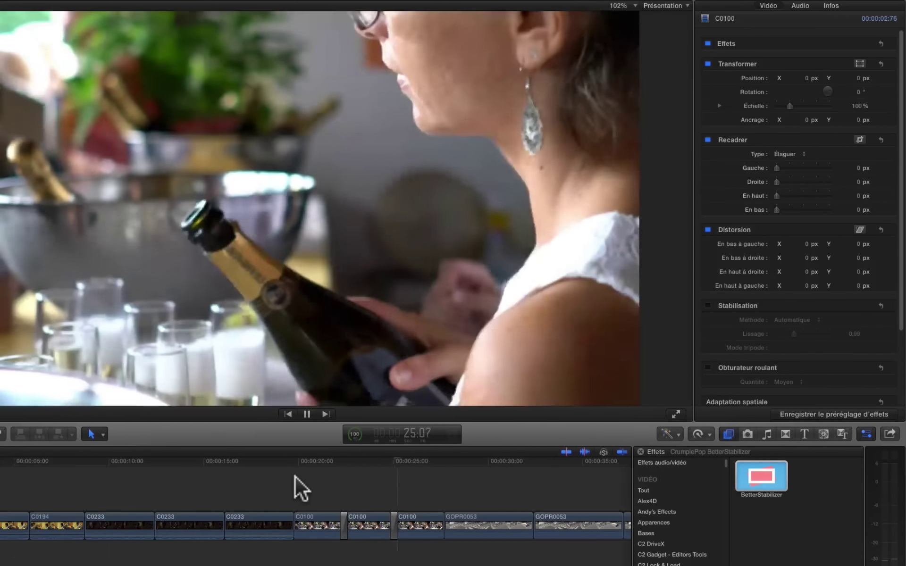
{"action": "key", "text": "space"}
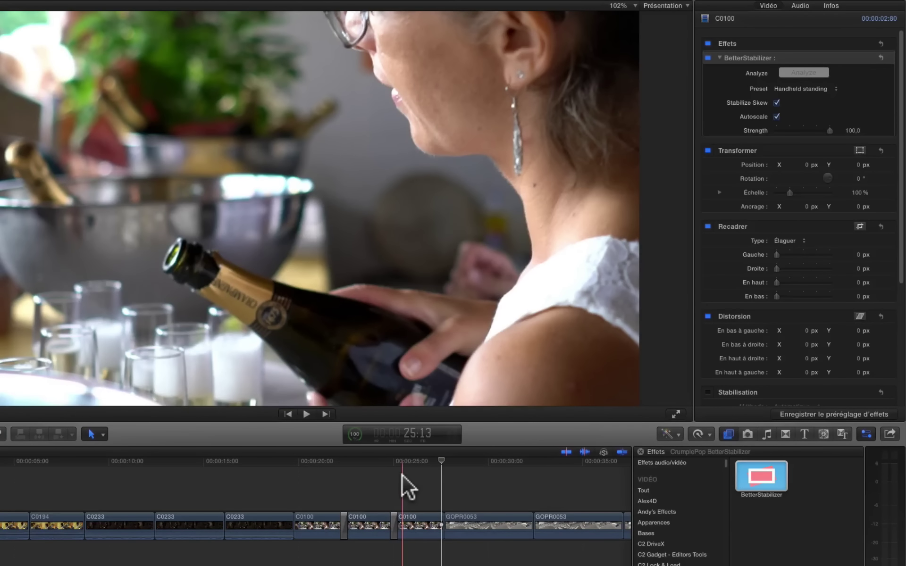
{"action": "key", "text": "space"}
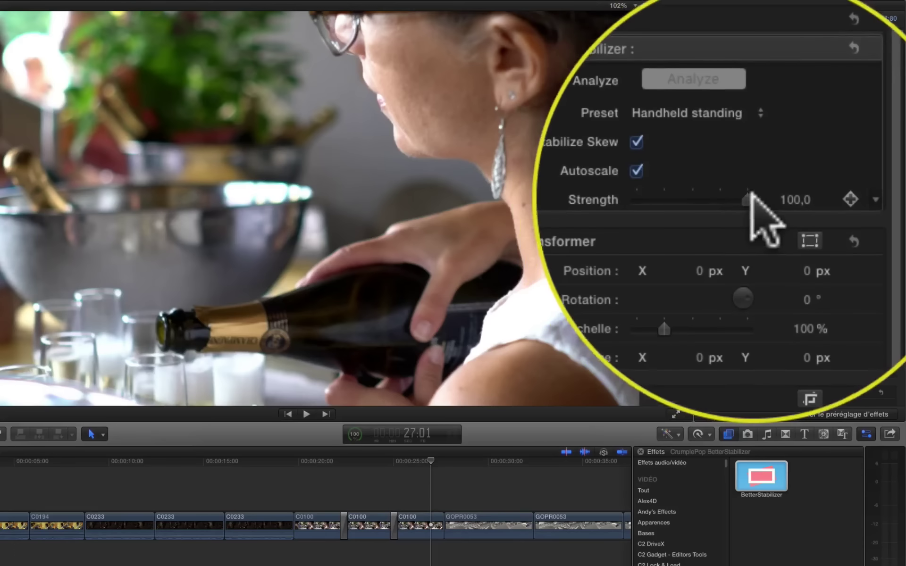
Step: Set the third C0100 clip's BetterStabilizer strength to 55 and replay the stabilised C0100 clips for comparison
{"action": "left_click_drag", "start_coordinate": [748, 198], "coordinate": [694, 195]}
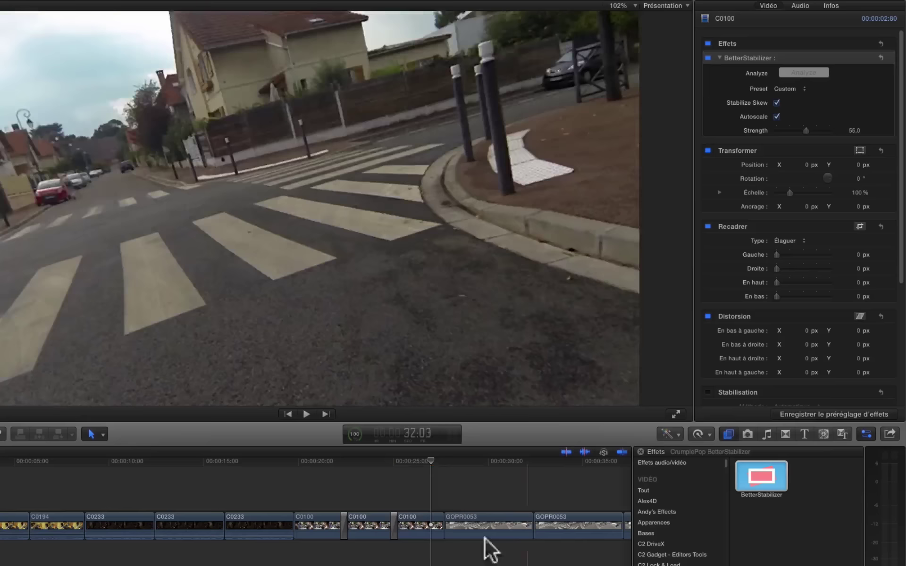
{"action": "key", "text": "space"}
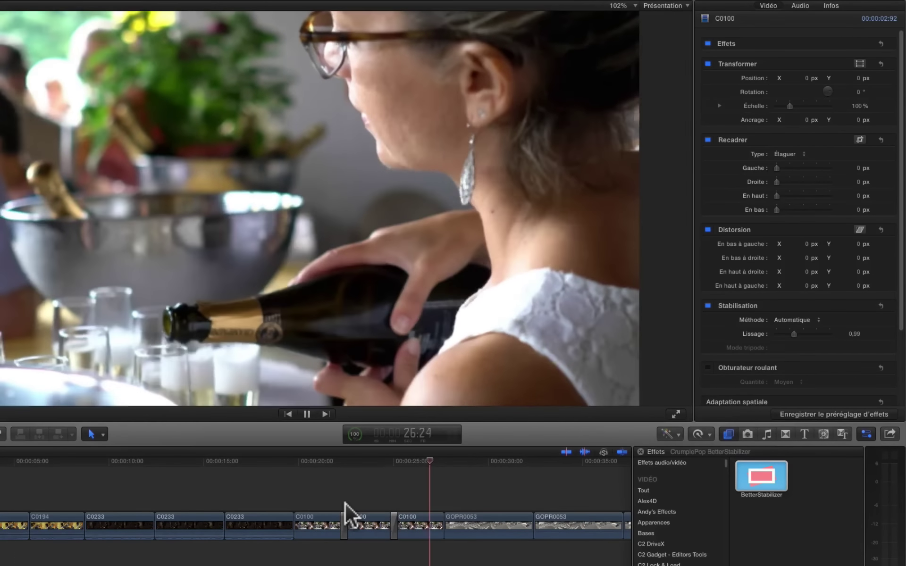
{"action": "key", "text": "space"}
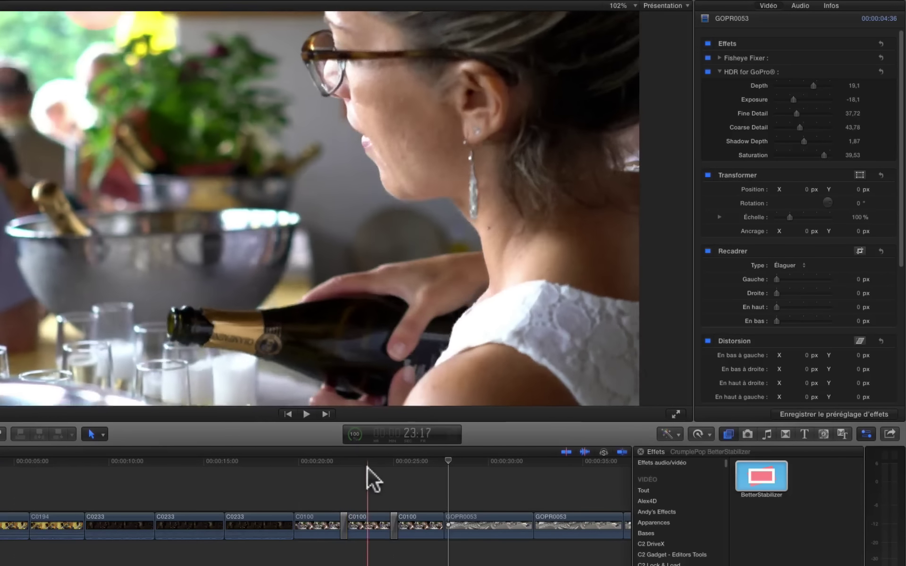
{"action": "left_click", "coordinate": [364, 466]}
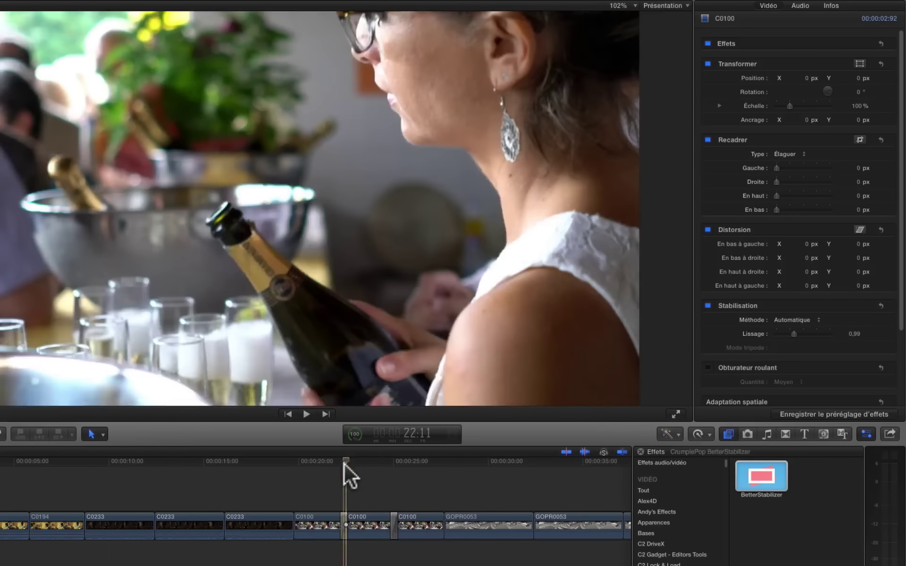
{"action": "key", "text": "space"}
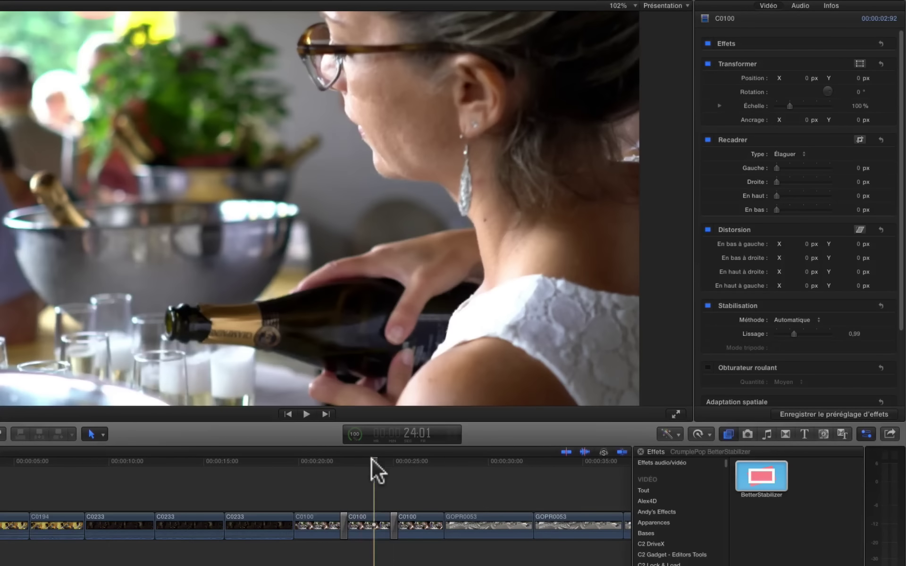
Step: Replay the second and third C0100 clips, and again from the first one, to compare the original, built-in and BetterStabilizer results
{"action": "key", "text": "space"}
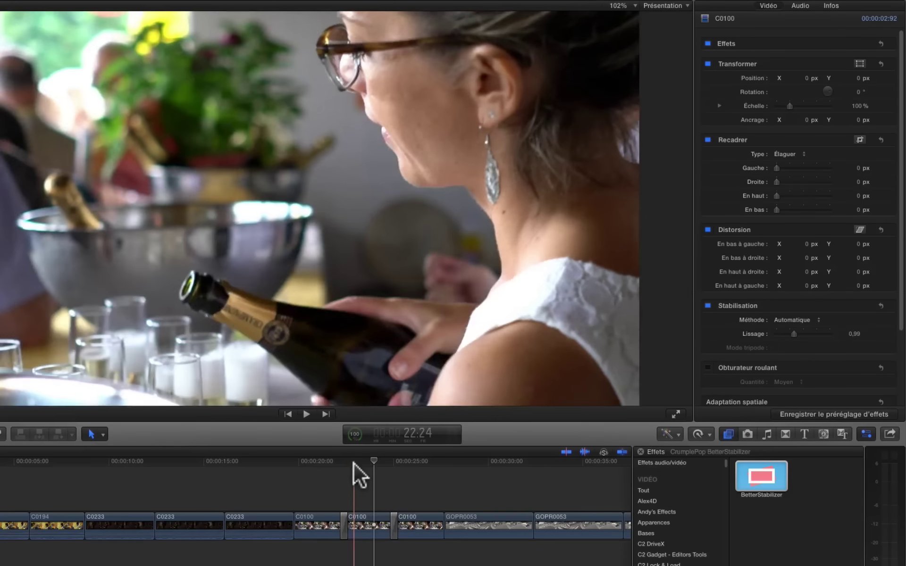
{"action": "key", "text": "space"}
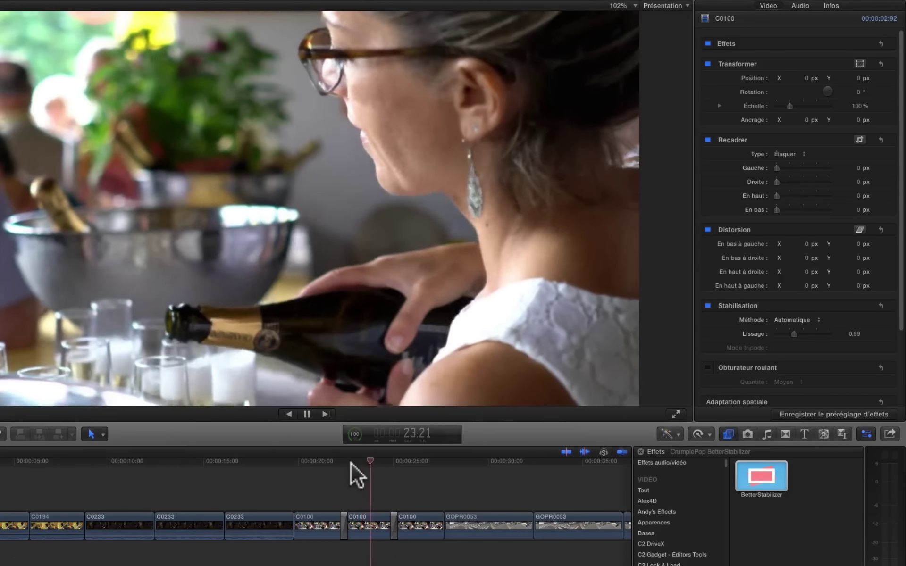
{"action": "key", "text": "space"}
{"action": "left_click", "coordinate": [397, 462]}
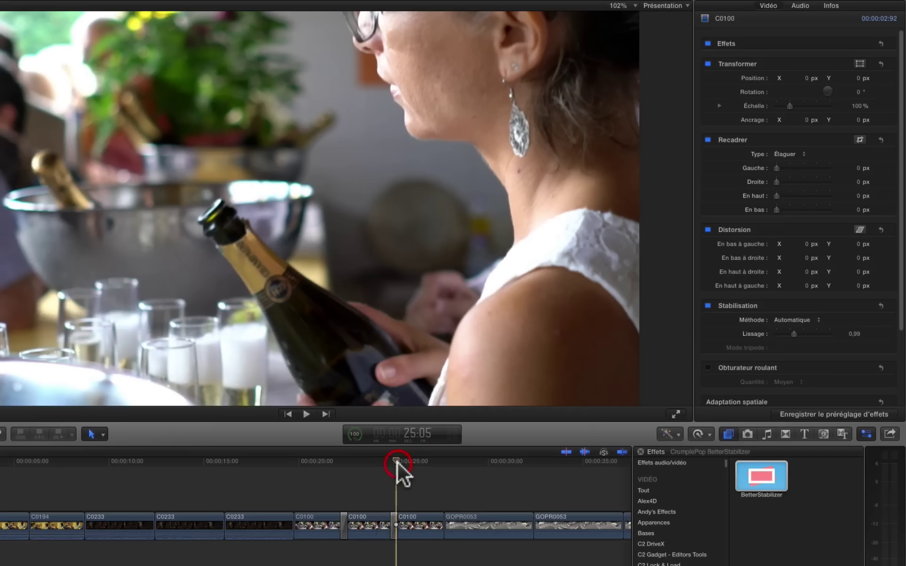
{"action": "key", "text": "space"}
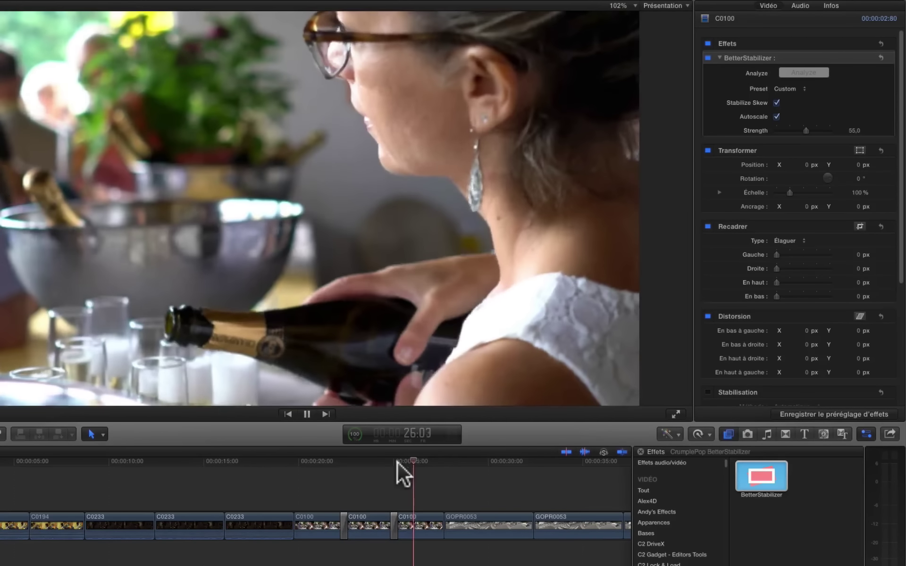
{"action": "key", "text": "space"}
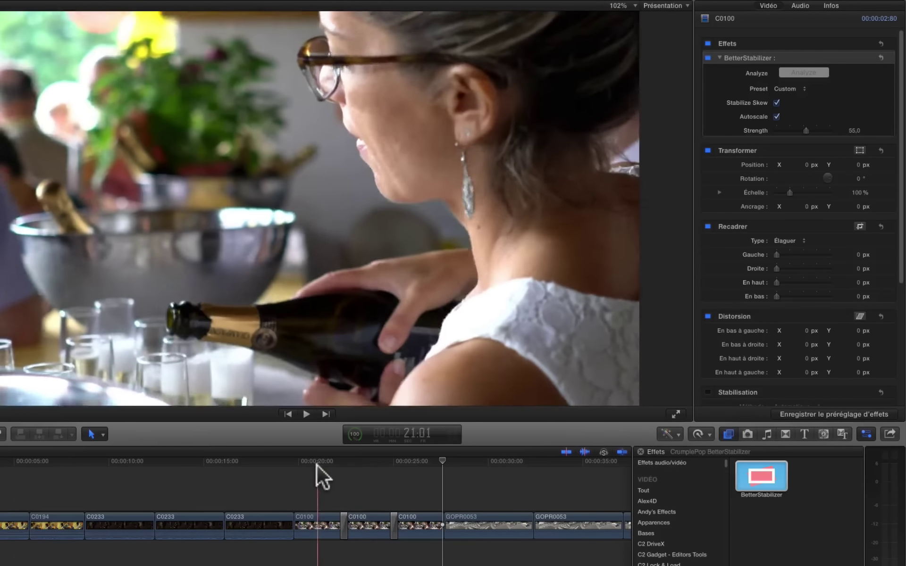
{"action": "key", "text": "space"}
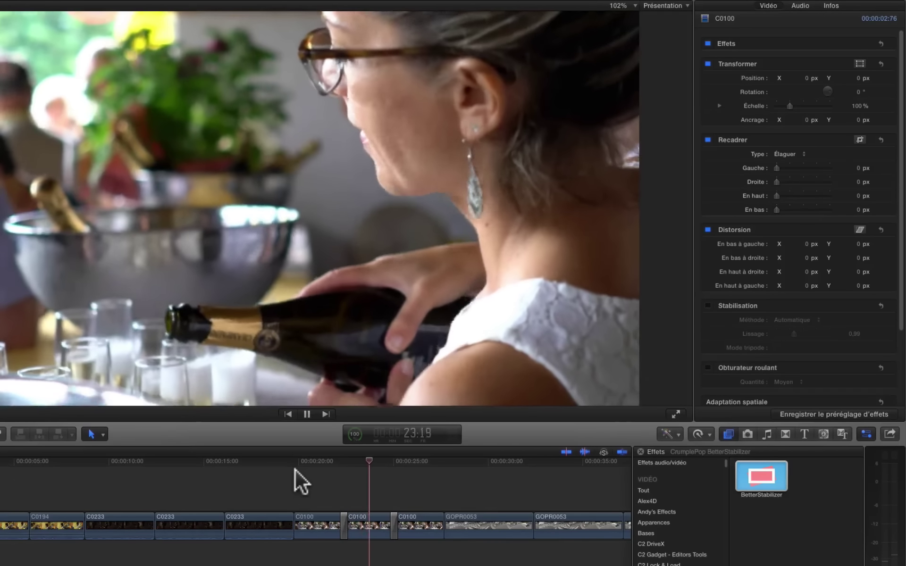
{"action": "key", "text": "space"}
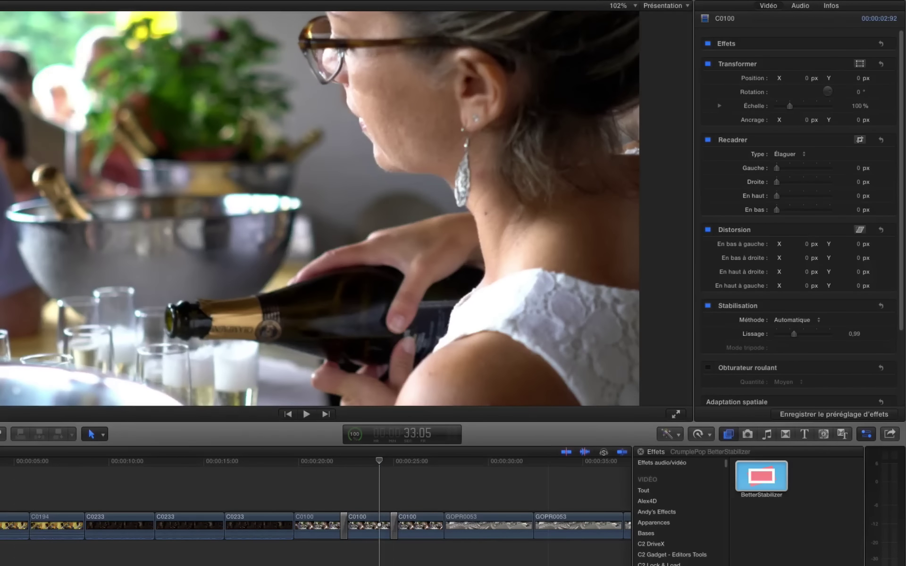
Step: Play the second C0100 clip from its start, and replay the third one separately to compare the two stabilisation methods
{"action": "left_click_drag", "start_coordinate": [376, 457], "coordinate": [352, 469]}
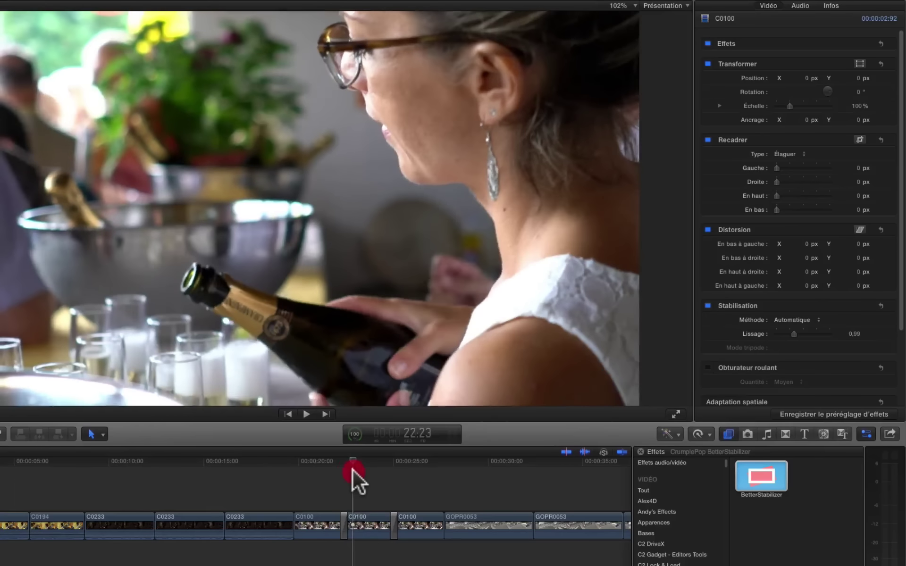
{"action": "key", "text": "space"}
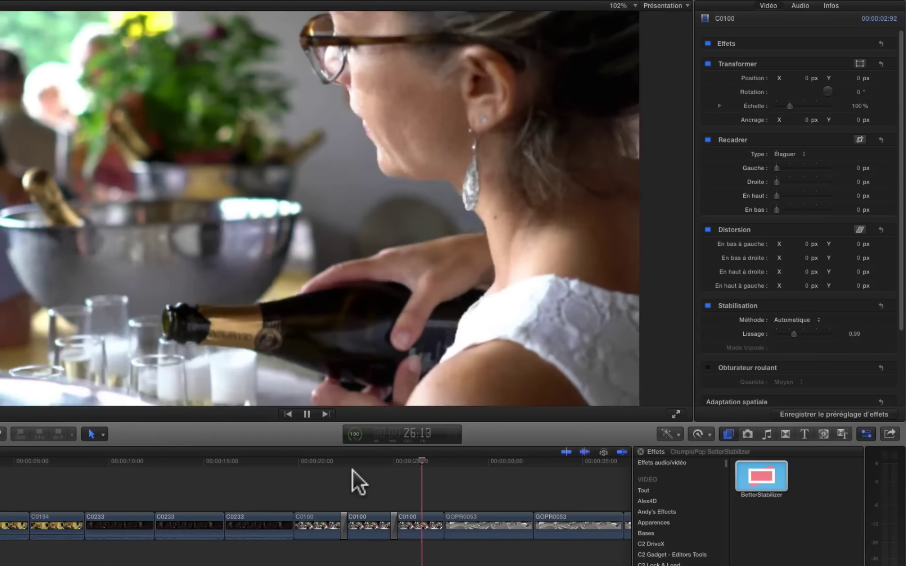
{"action": "key", "text": "space"}
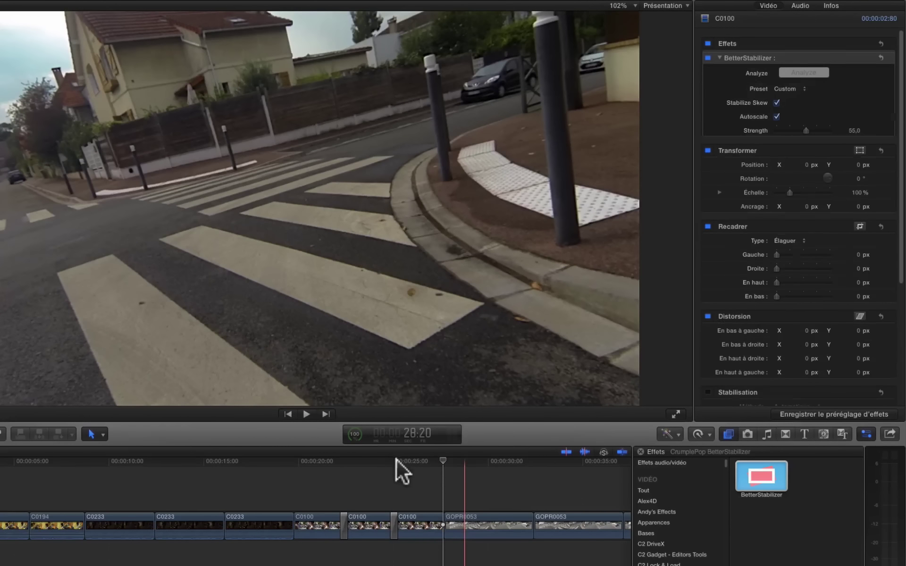
{"action": "left_click", "coordinate": [397, 461]}
{"action": "key", "text": "space"}
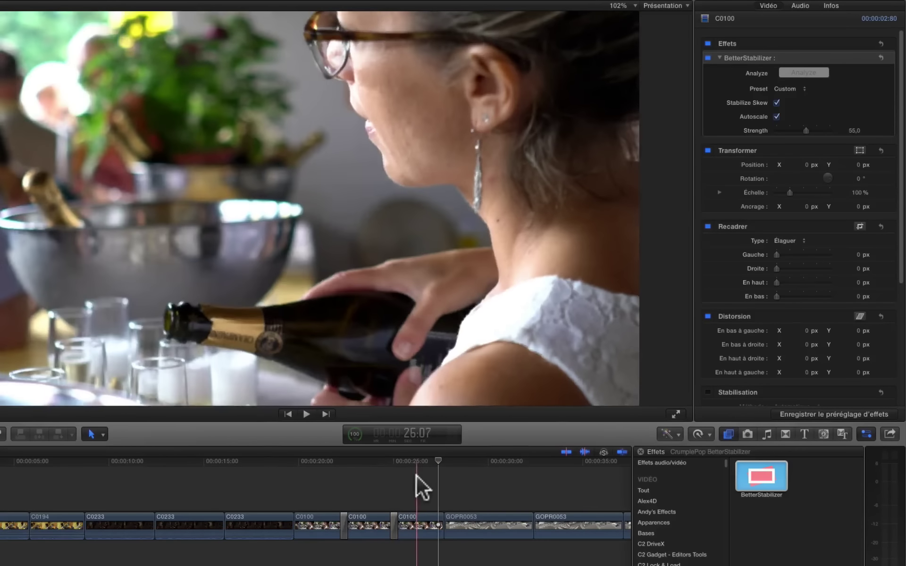
{"action": "left_click", "coordinate": [416, 476]}
{"action": "left_click", "coordinate": [321, 480]}
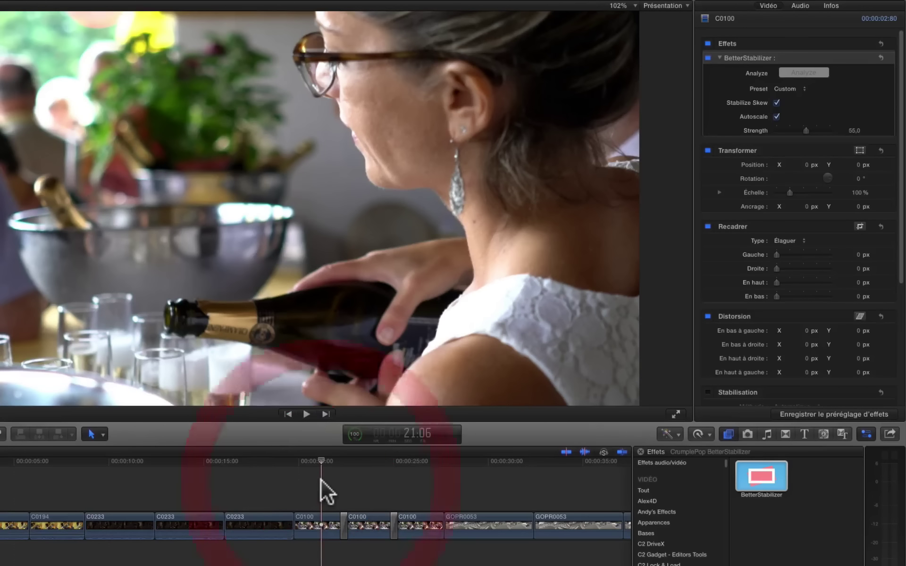
{"action": "key", "text": "super+z"}
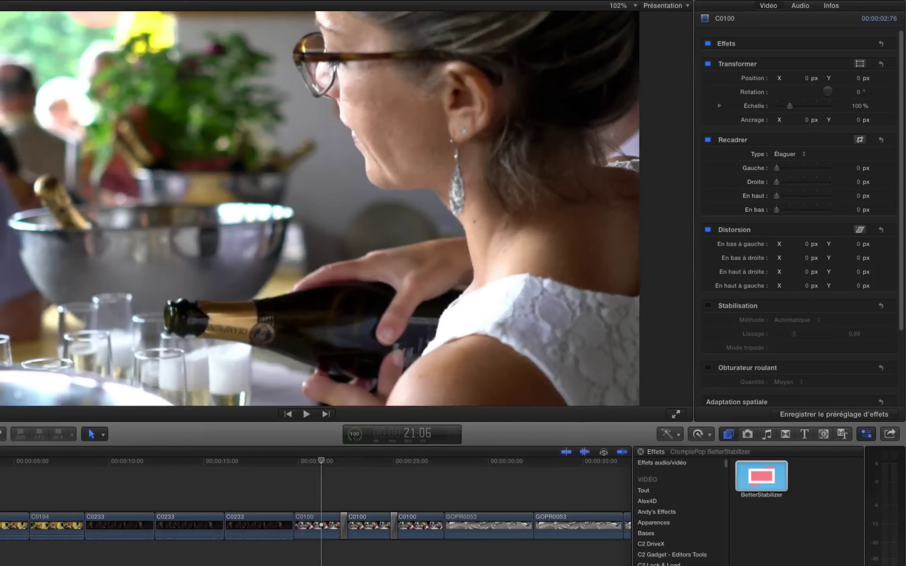
Step: Play the first GOPR0053 clip to review the shake in the original bike footage
{"action": "scroll", "coordinate": [384, 501], "scroll_direction": "right", "scroll_amount": 1}
{"action": "scroll", "coordinate": [286, 510], "scroll_direction": "right", "scroll_amount": 10}
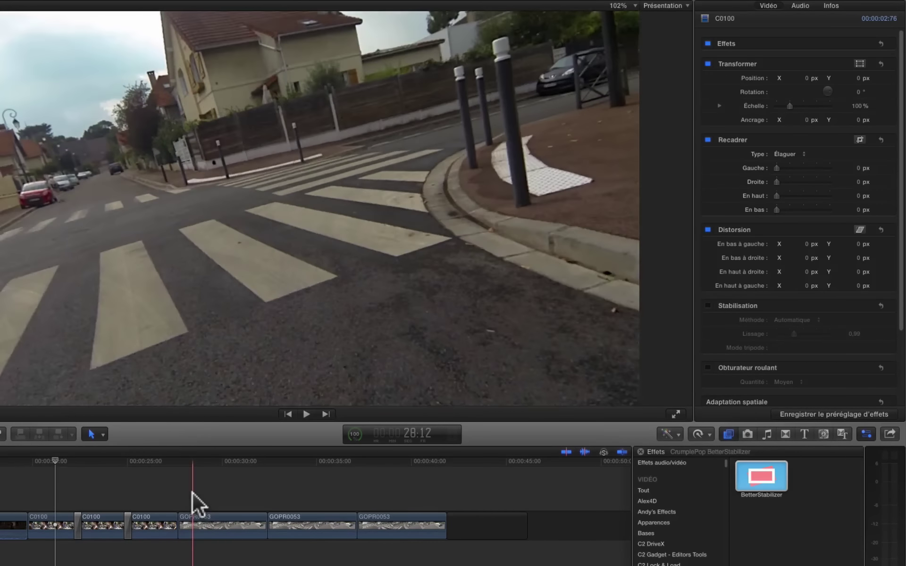
{"action": "key", "text": "space"}
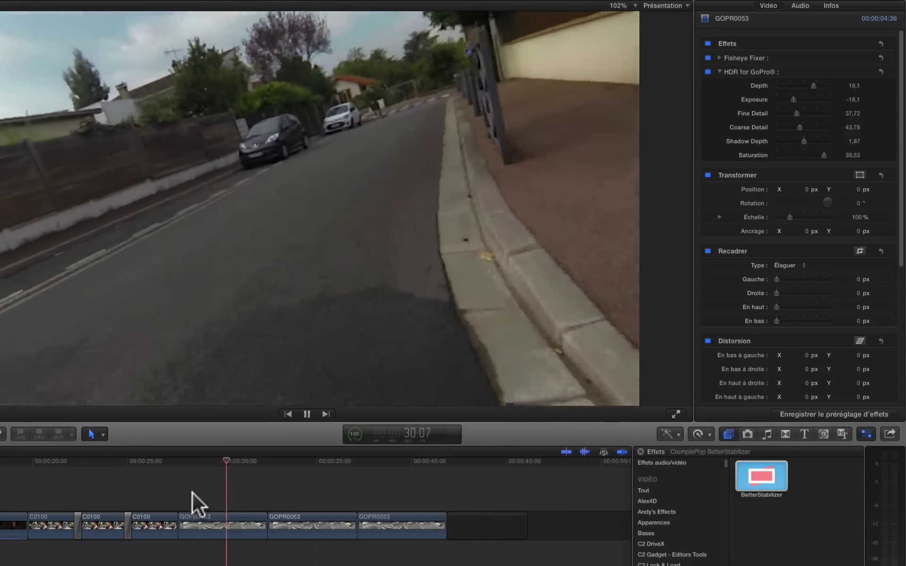
{"action": "key", "text": "space"}
Step: Turn on the built-in stabilisation for the second GOPR0053 clip
{"action": "left_click", "coordinate": [309, 487]}
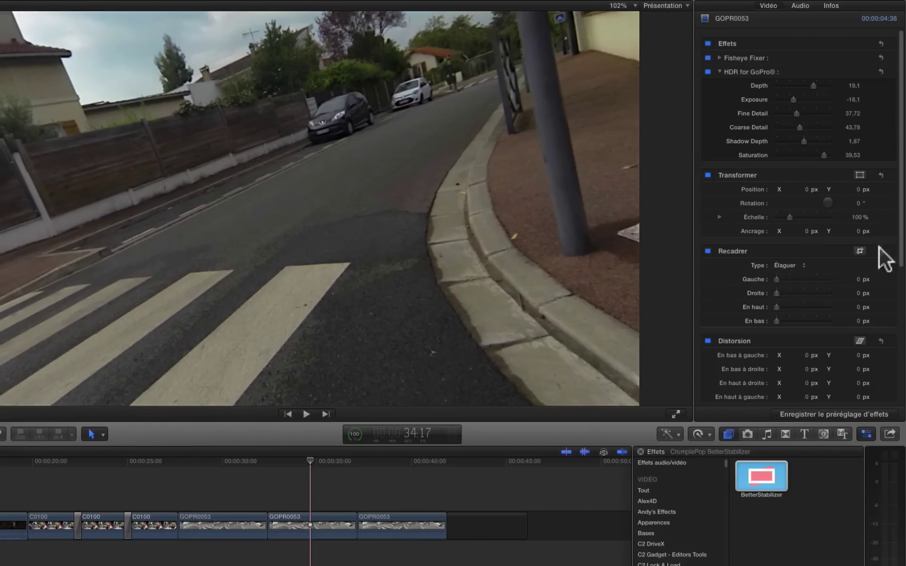
{"action": "scroll", "coordinate": [753, 296], "scroll_direction": "down", "scroll_amount": 5}
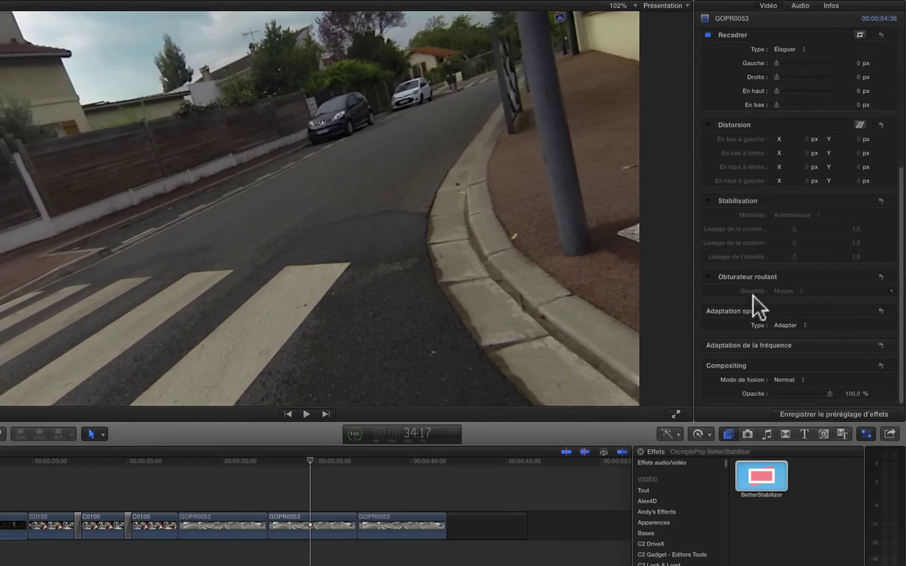
{"action": "left_click", "coordinate": [708, 201]}
Step: Play from the start of the first GOPR0053 clip into the second to compare the original with the built-in stabilisation
{"action": "left_click", "coordinate": [179, 494]}
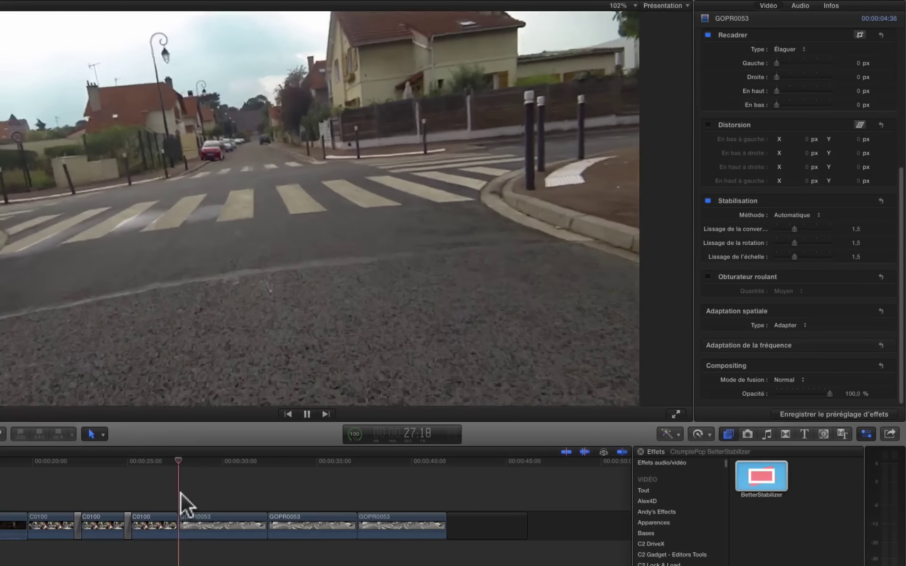
{"action": "key", "text": "space"}
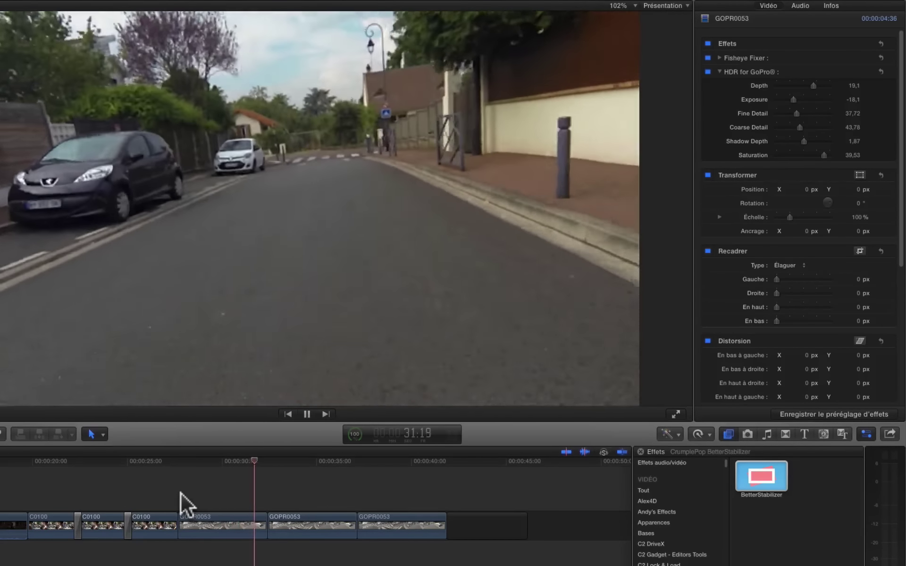
{"action": "key", "text": "space"}
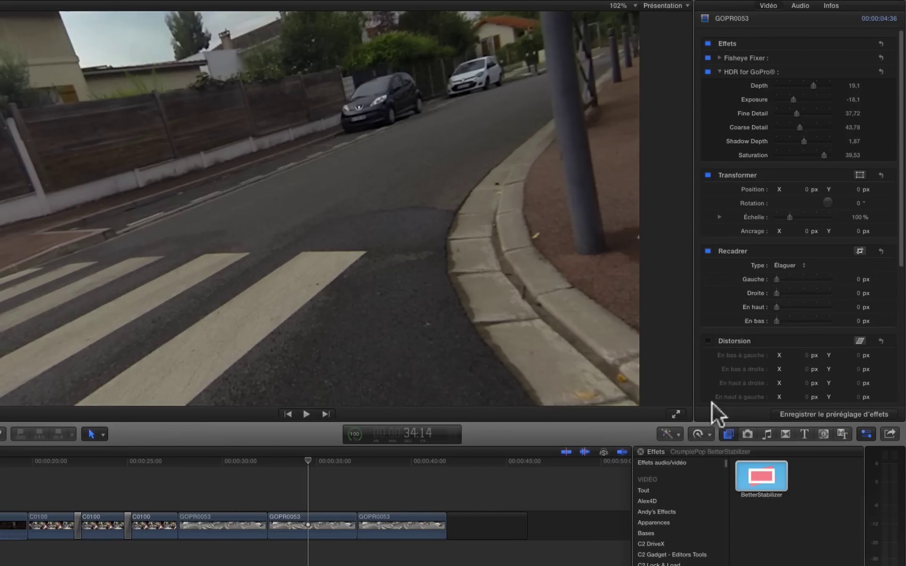
{"action": "scroll", "coordinate": [699, 333], "scroll_direction": "down", "scroll_amount": 3}
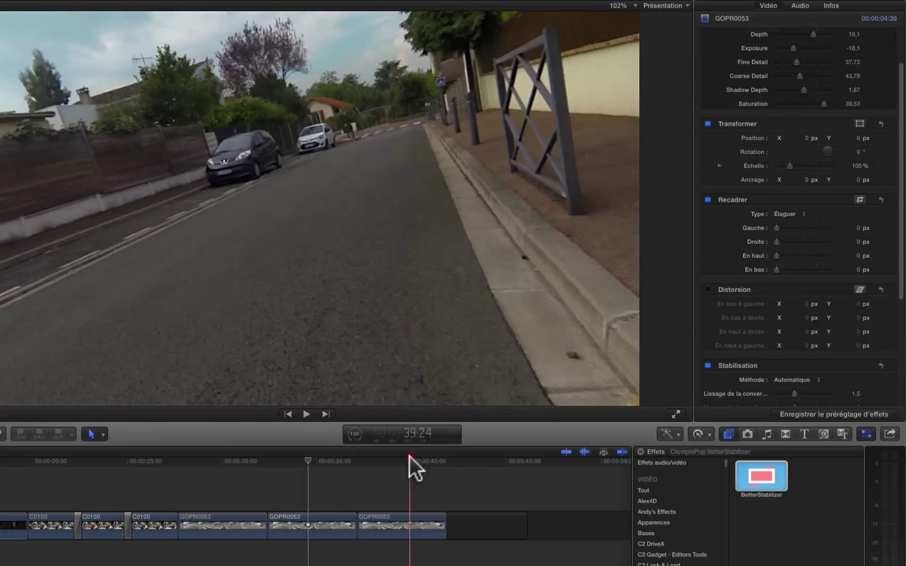
Step: Apply BetterStabilizer with the Bike mount/Car mount preset to the third GOPR0053 clip and run its analysis
{"action": "left_click", "coordinate": [410, 457]}
{"action": "left_click_drag", "start_coordinate": [755, 474], "coordinate": [421, 522]}
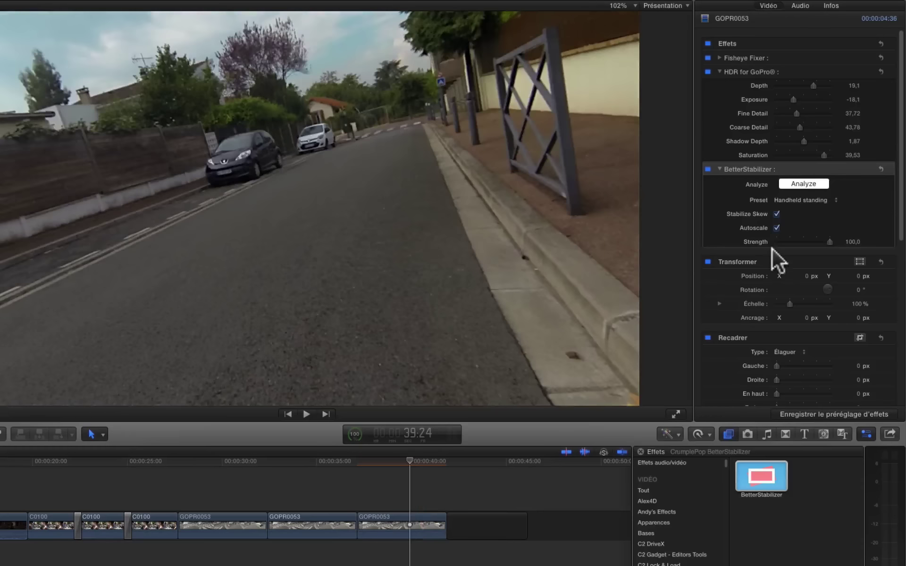
{"action": "left_click", "coordinate": [797, 200]}
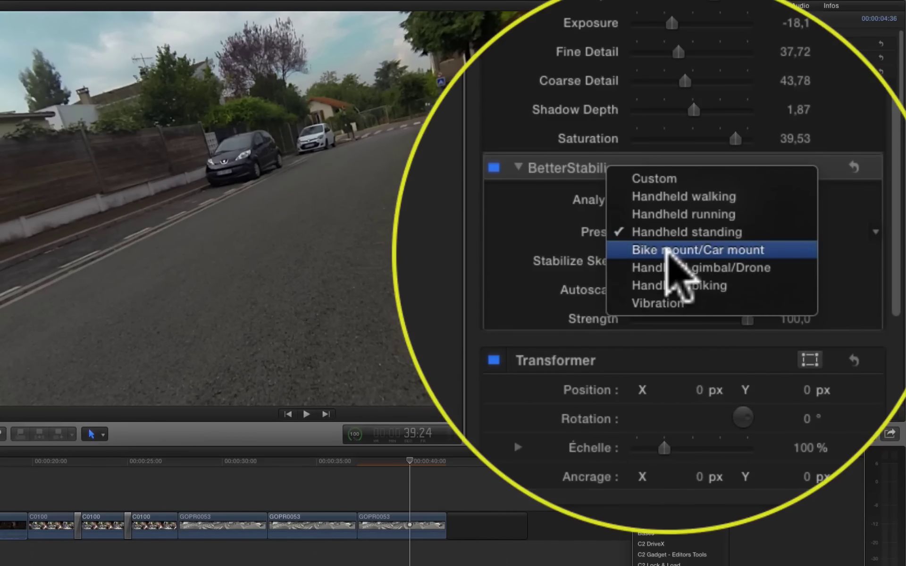
{"action": "left_click", "coordinate": [791, 209]}
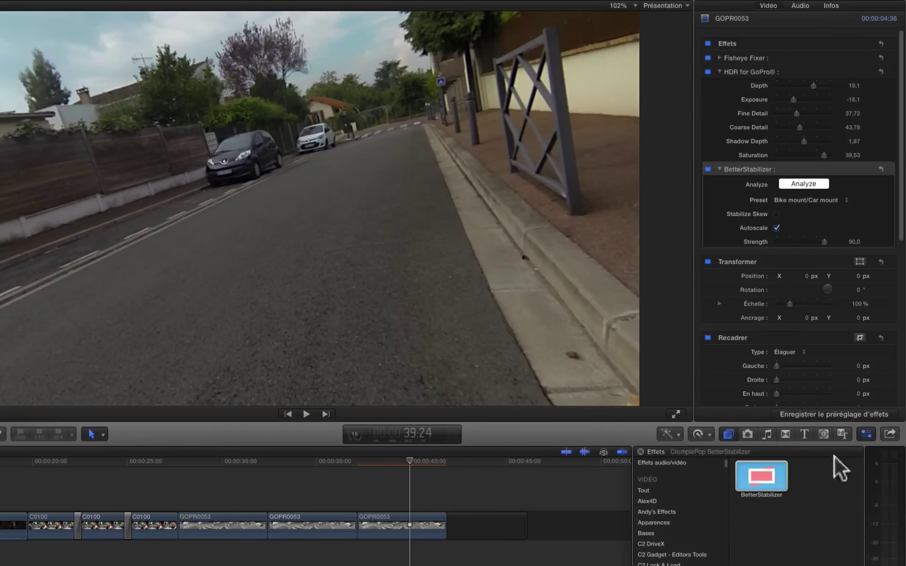
{"action": "left_click", "coordinate": [789, 184]}
{"action": "left_click", "coordinate": [806, 180]}
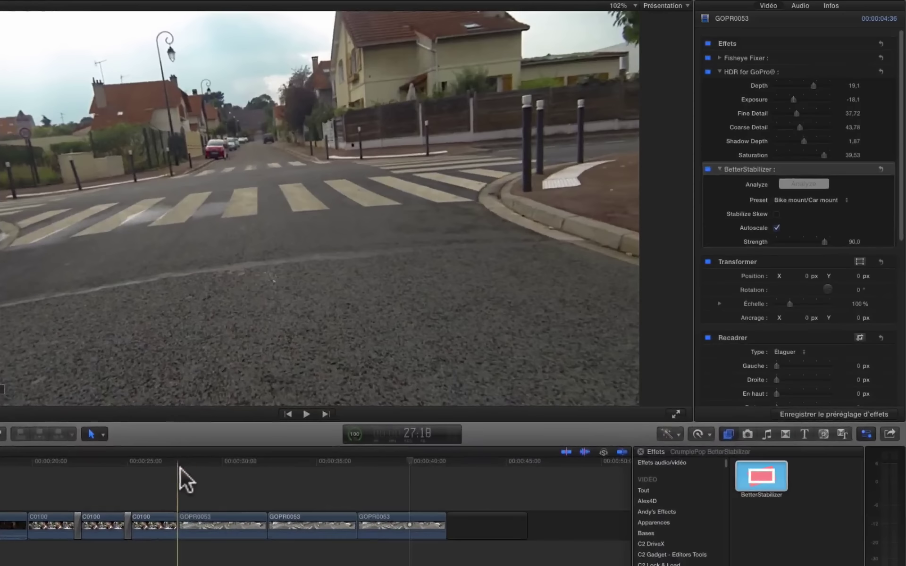
Step: Play the three GOPR0053 clips in sequence, and replay the first two to compare the unstabilised and built-in results
{"action": "left_click", "coordinate": [181, 468]}
{"action": "key", "text": "space"}
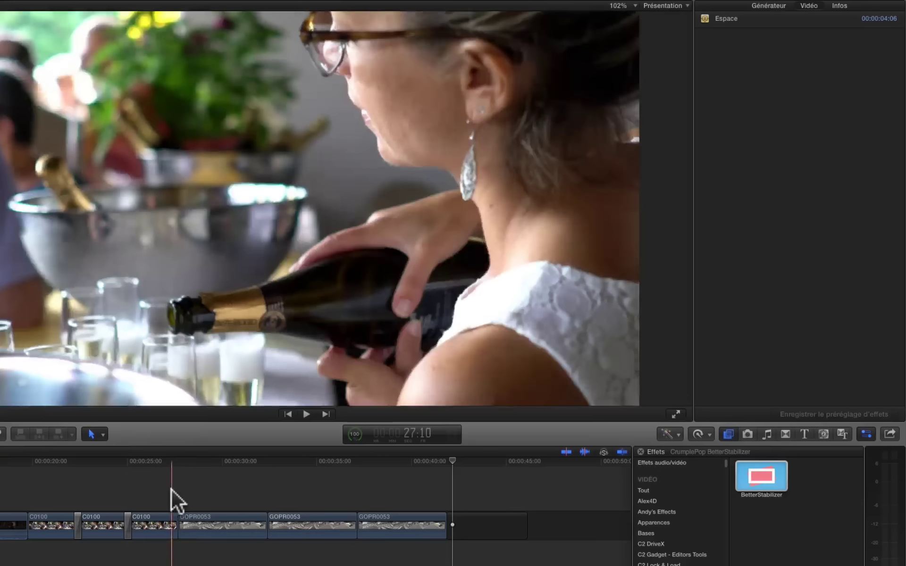
{"action": "left_click", "coordinate": [179, 486]}
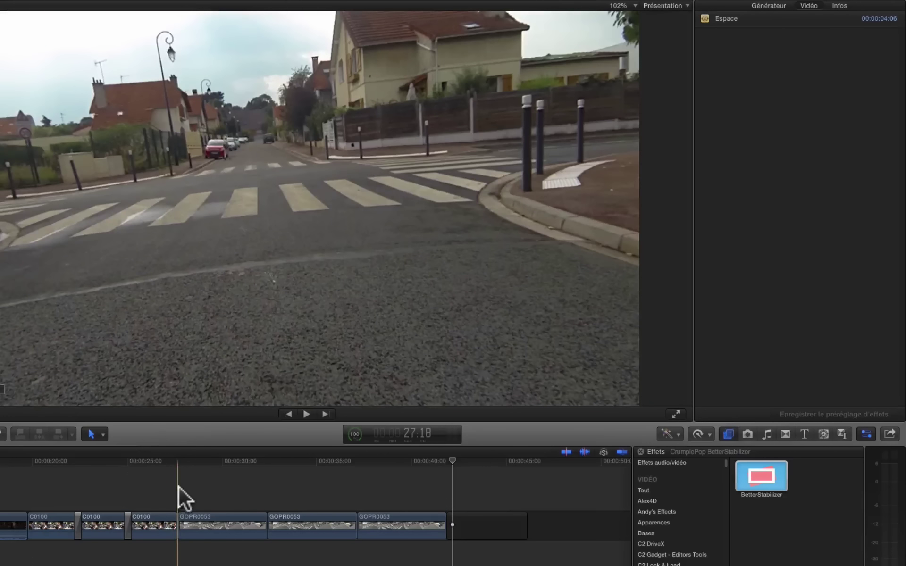
{"action": "key", "text": "space"}
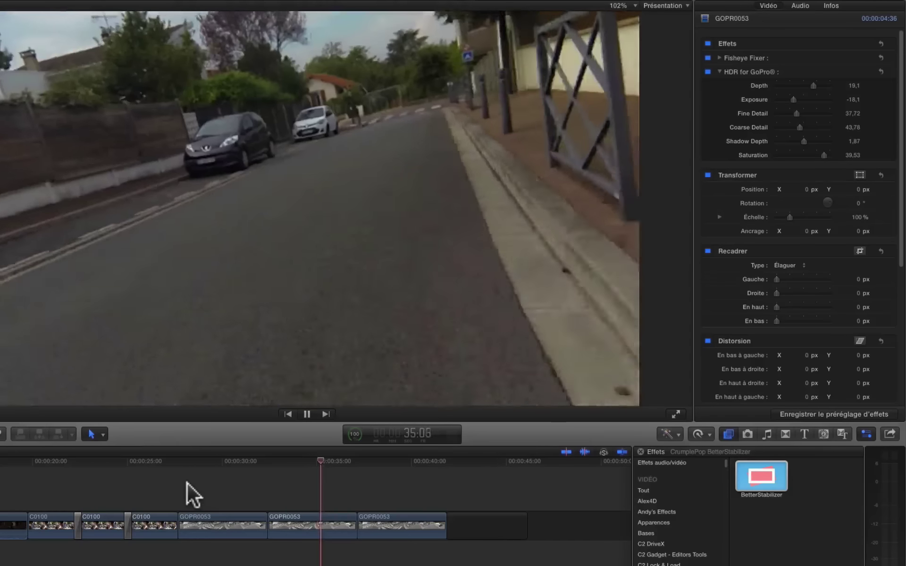
{"action": "key", "text": "space"}
Step: Replay the second GOPR0053 clip into the third, and the third again, to judge the Bike mount/Car mount result
{"action": "left_click", "coordinate": [294, 463]}
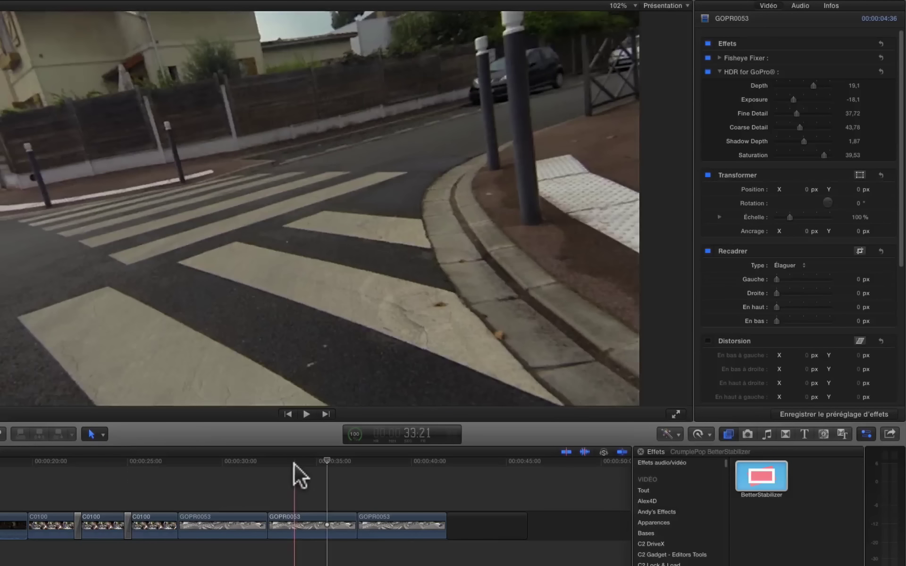
{"action": "key", "text": "space"}
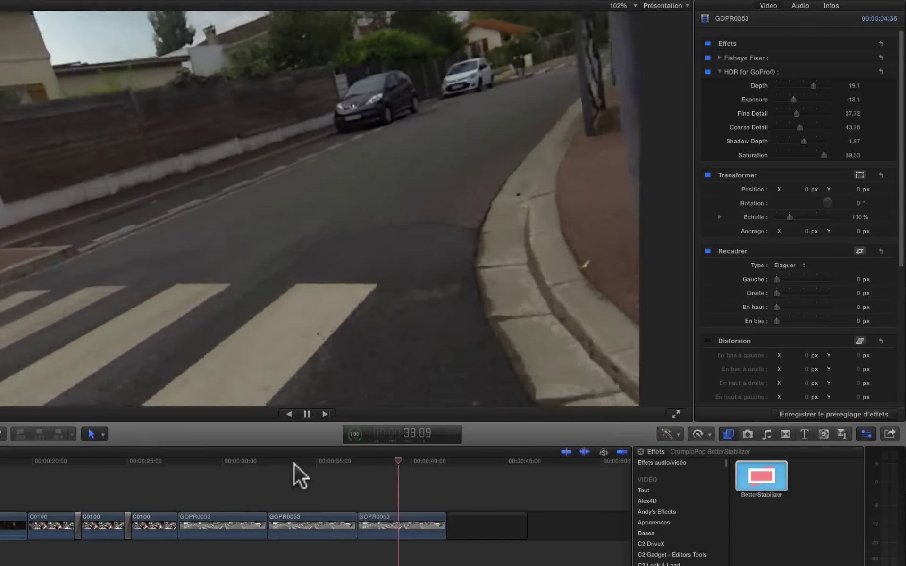
{"action": "key", "text": "space"}
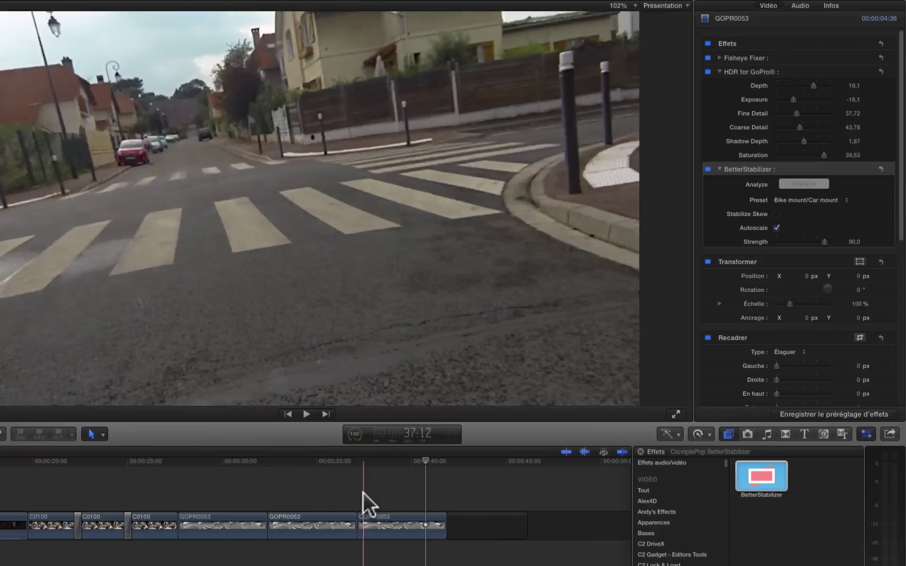
{"action": "key", "text": "space"}
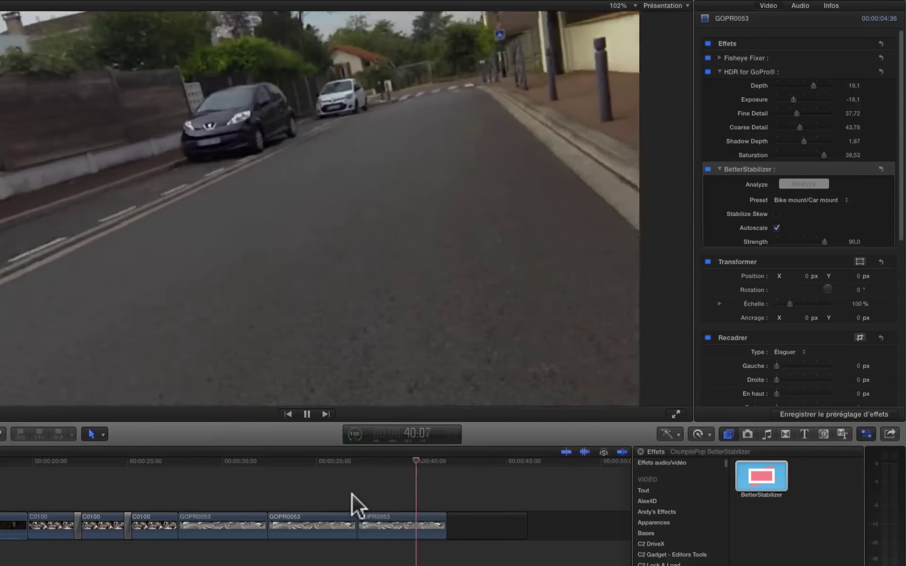
{"action": "key", "text": "space"}
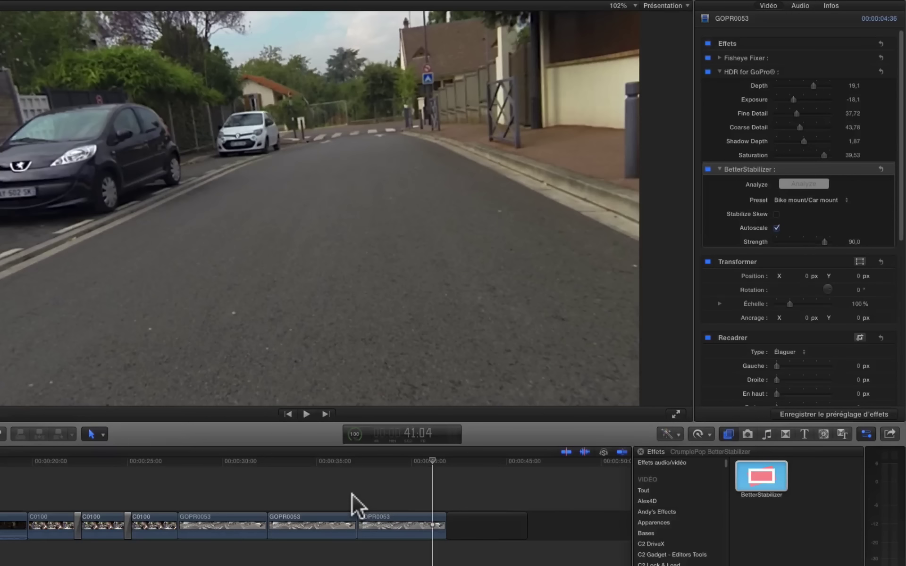